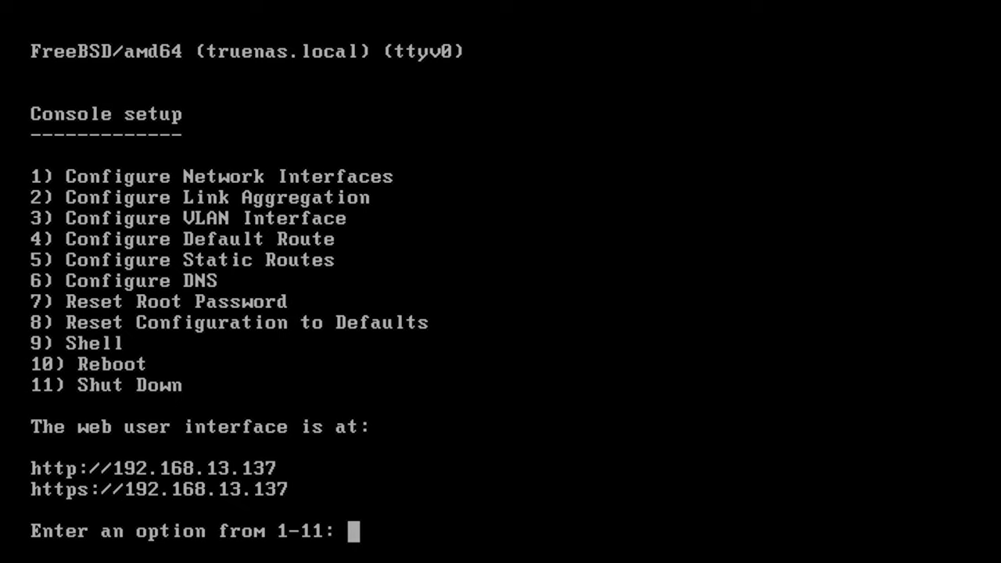
# - From console option 1, start configuring interface em0, keeping current settings and declining DHCP
pyautogui.write('1')
pyautogui.press('Return')
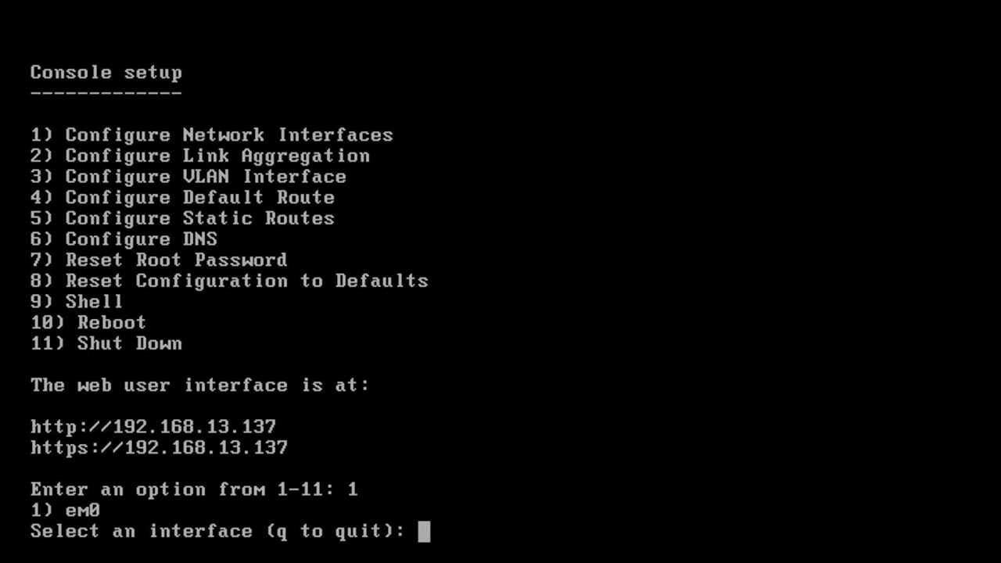
pyautogui.write('1')
pyautogui.press('Return')
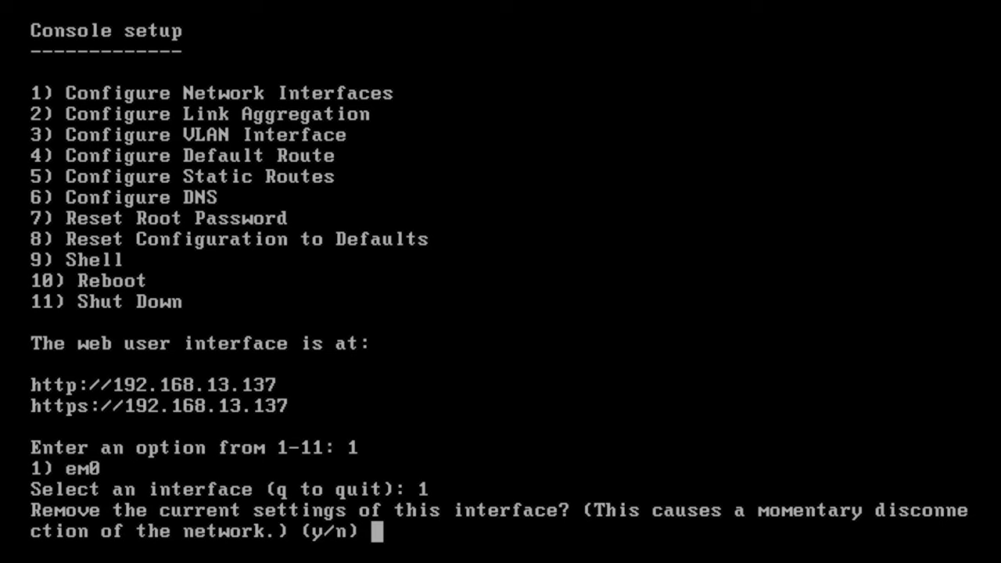
pyautogui.write('n')
pyautogui.press('Return')
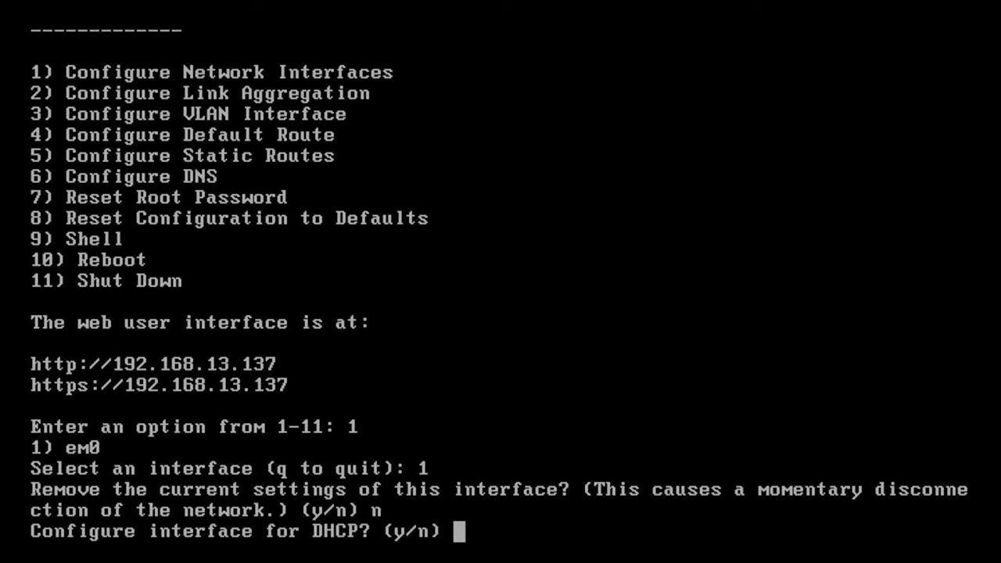
pyautogui.write('n')
pyautogui.press('Return')
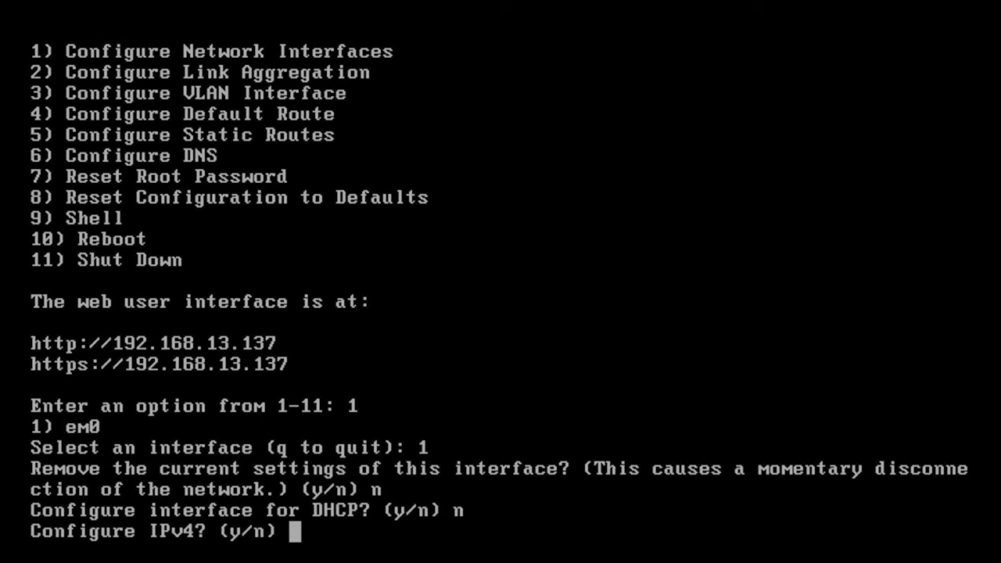
# - Give em0 static IPv4 192.168.13.140 with netmask 255.255.255.0 and skip IPv6
pyautogui.write('y')
pyautogui.press('Return')
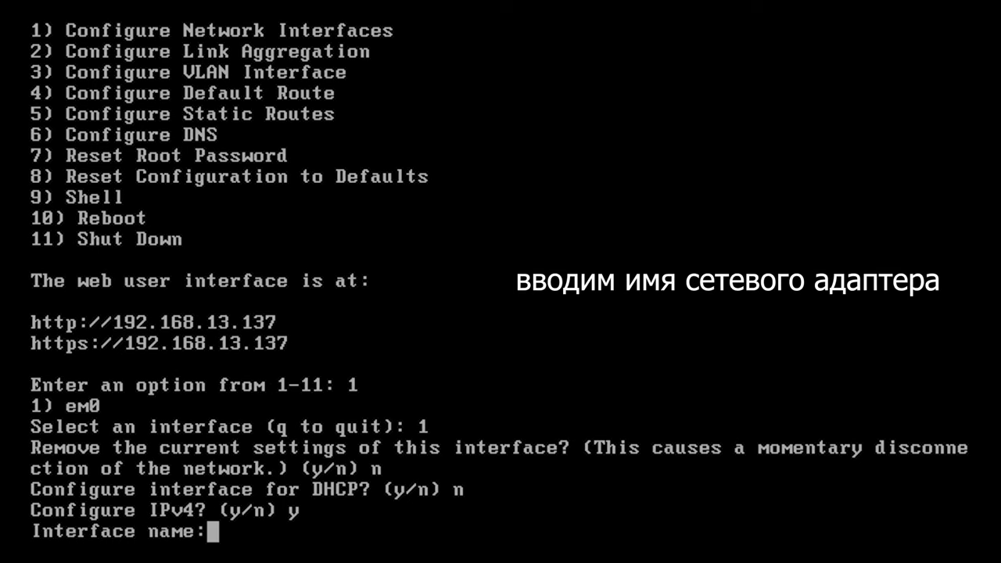
pyautogui.write('em0')
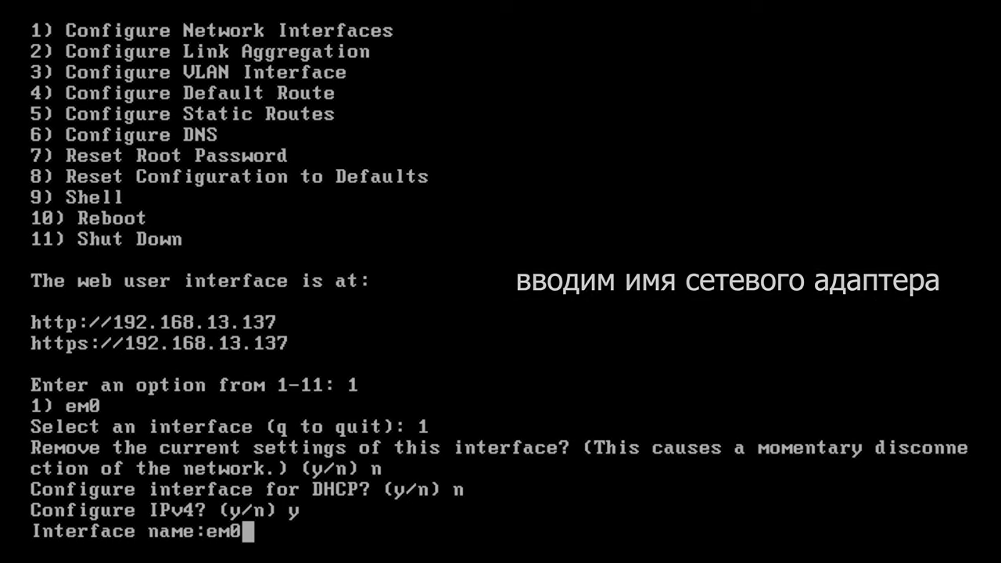
pyautogui.press('Return')
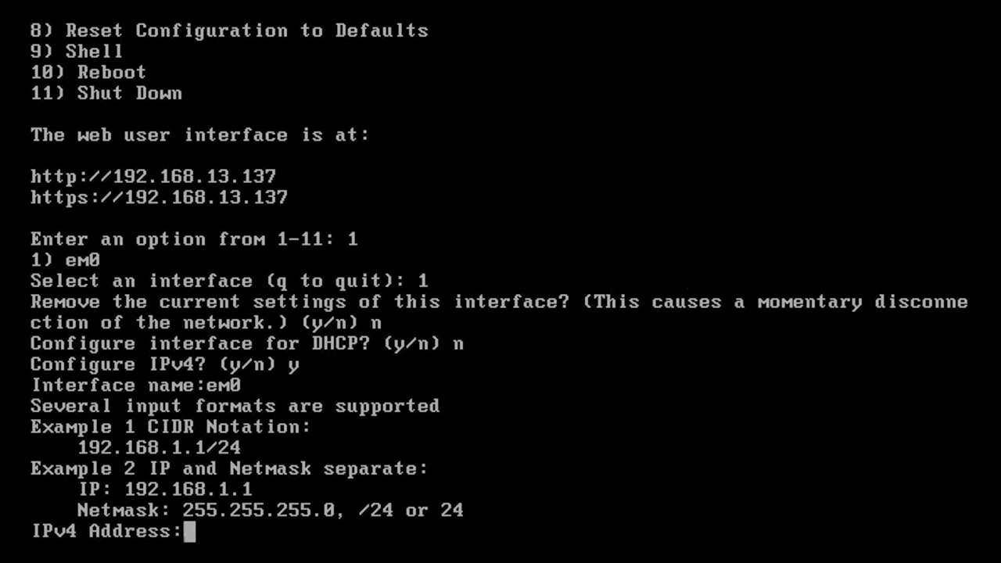
pyautogui.write('192.168.13.140')
pyautogui.press('Return')
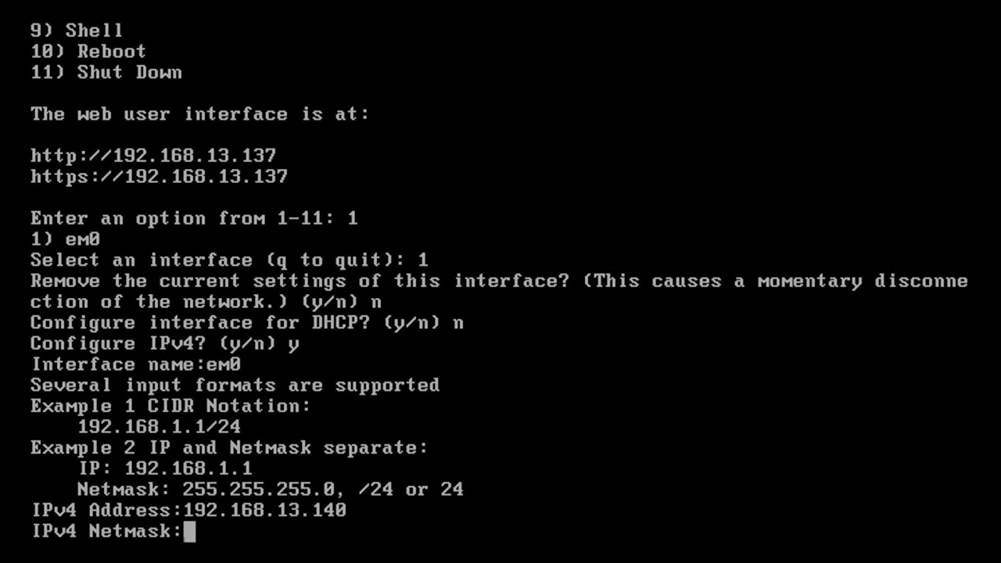
pyautogui.write('255.255.255.0')
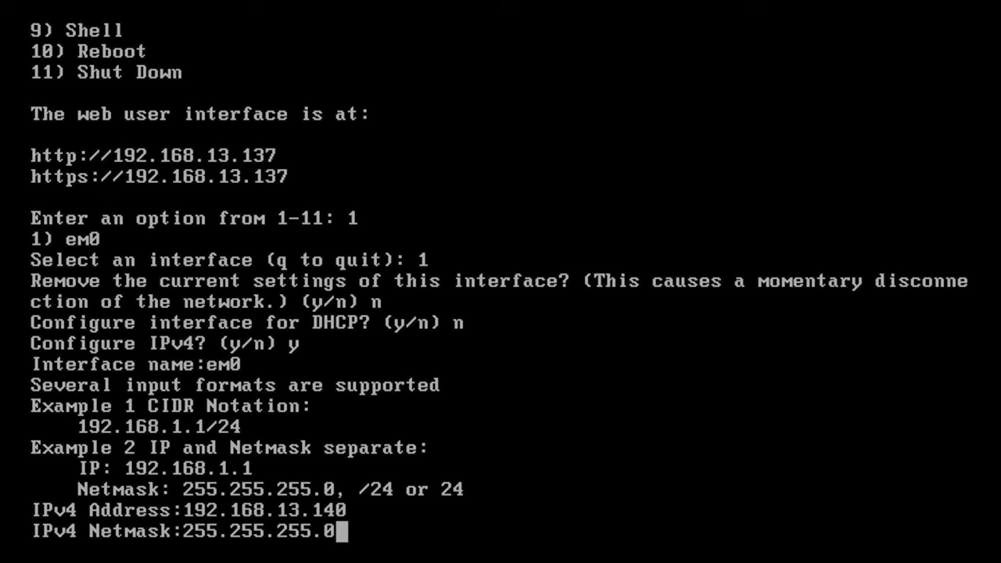
pyautogui.press('Return')
pyautogui.write('n')
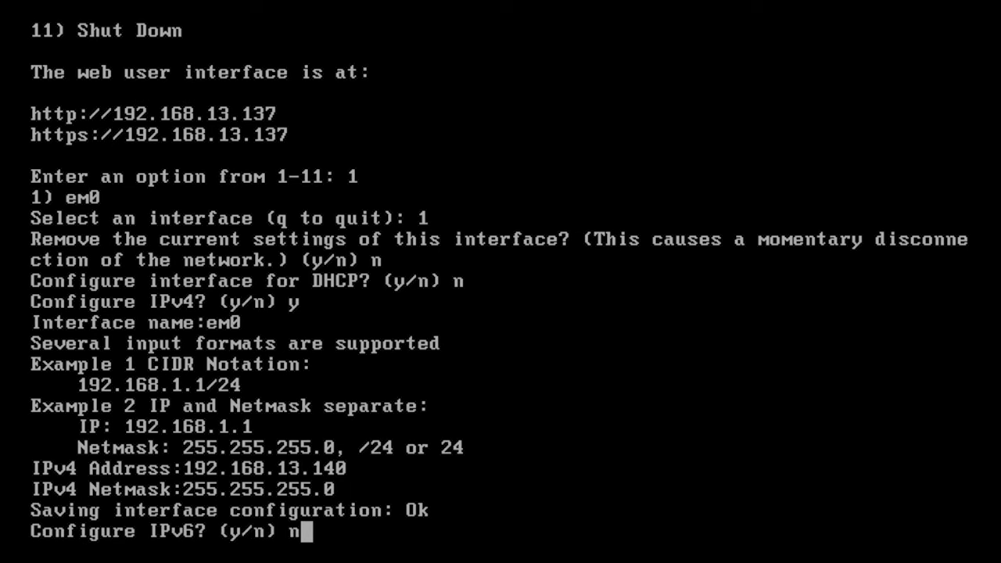
pyautogui.press('Return')
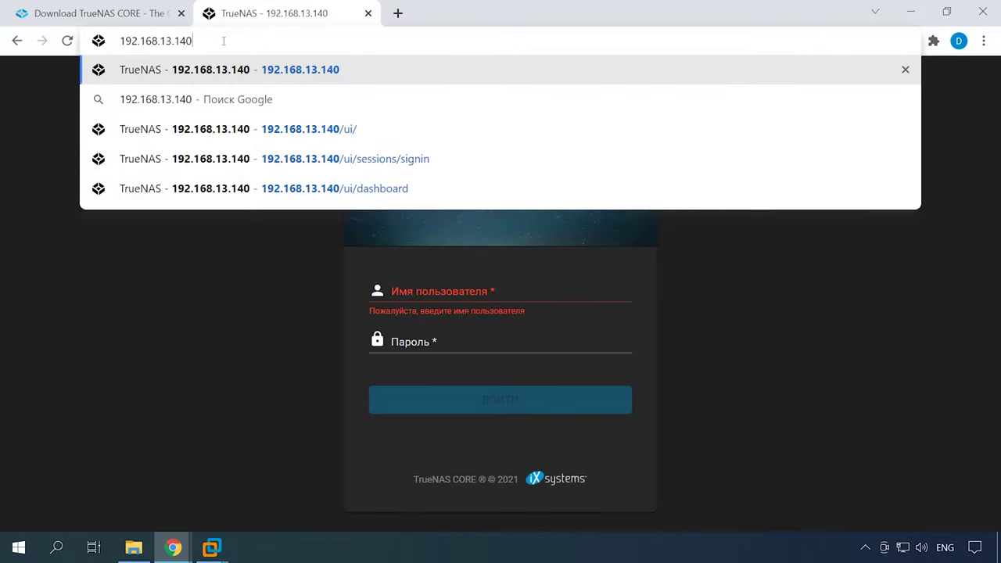
# - Load 192.168.13.140 in the browser and sign in as root with the admin password
pyautogui.press('Return')
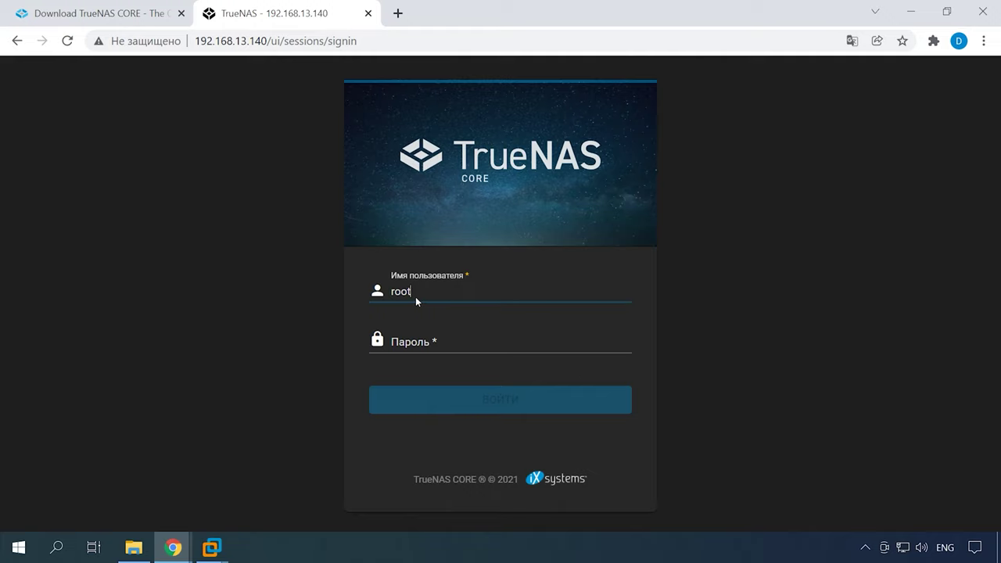
pyautogui.click(414, 340)
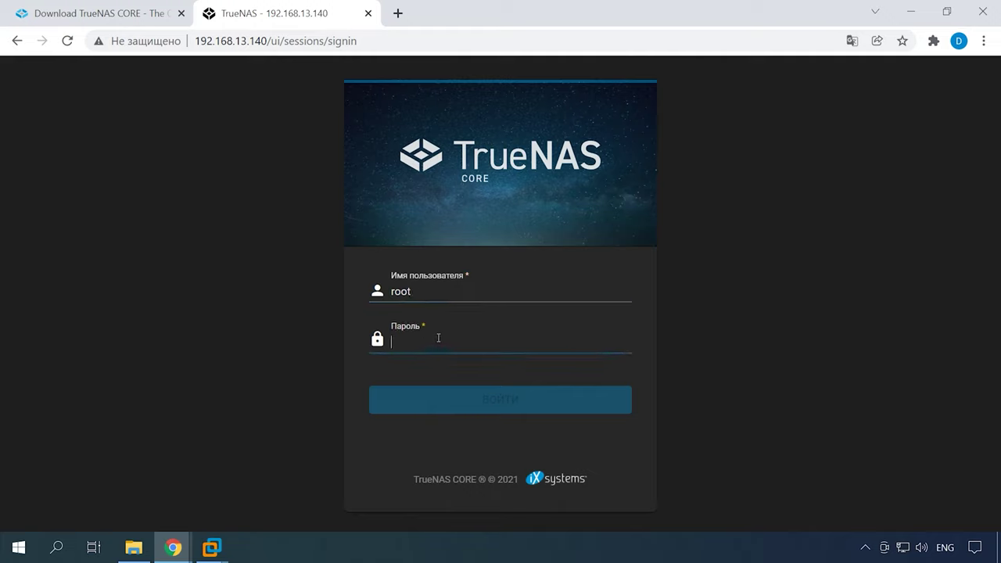
pyautogui.write('••••••')
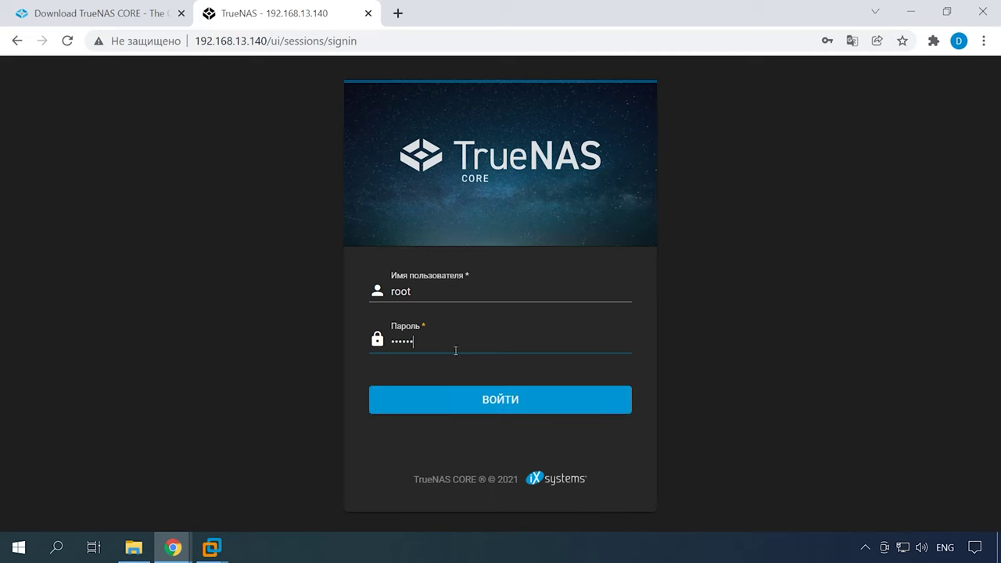
pyautogui.click(510, 400)
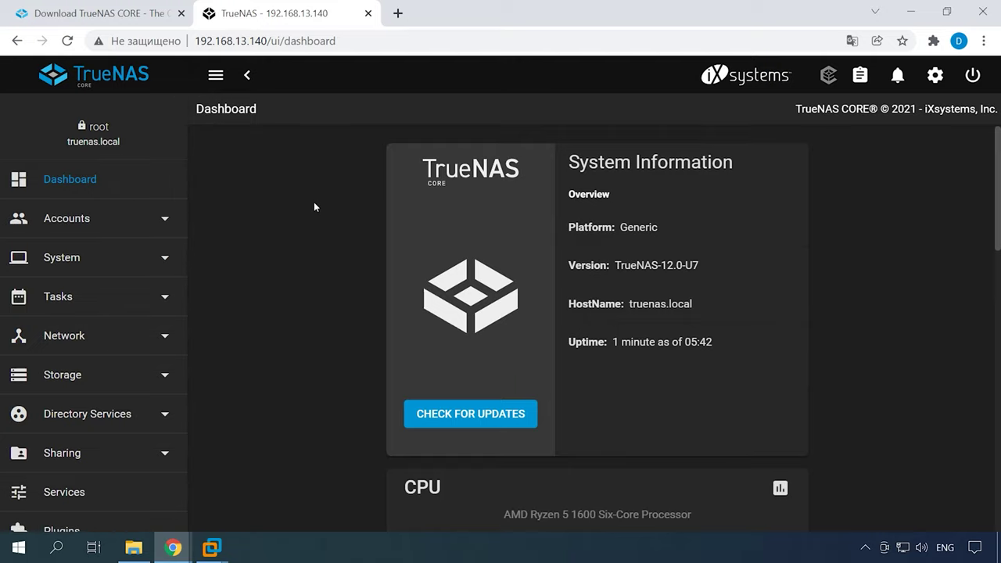
# - Review the dashboard's system, CPU and memory cards, then expand Storage in the sidebar
pyautogui.scroll(-5, 314, 207)
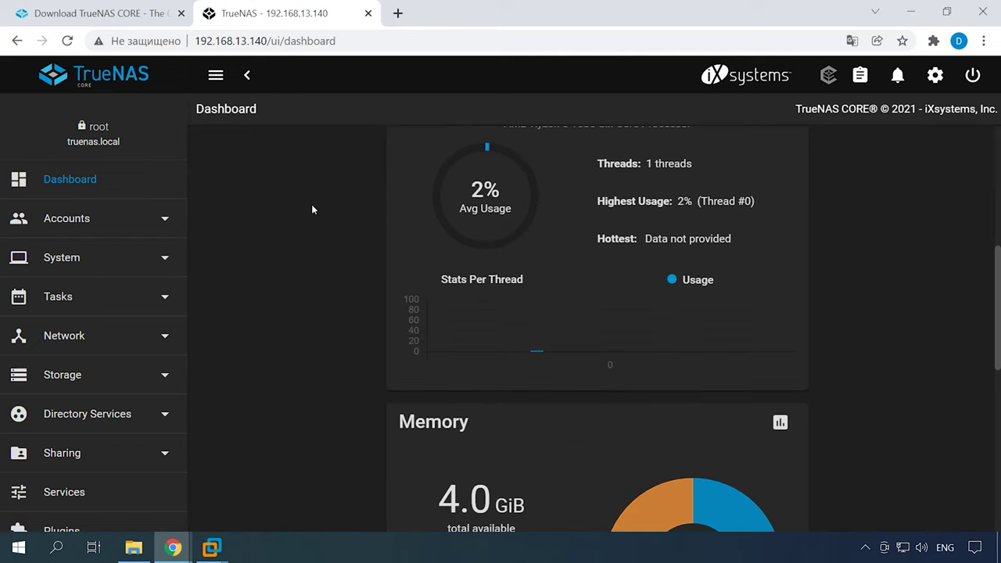
pyautogui.scroll(-5, 310, 206)
pyautogui.scroll(-2, 305, 206)
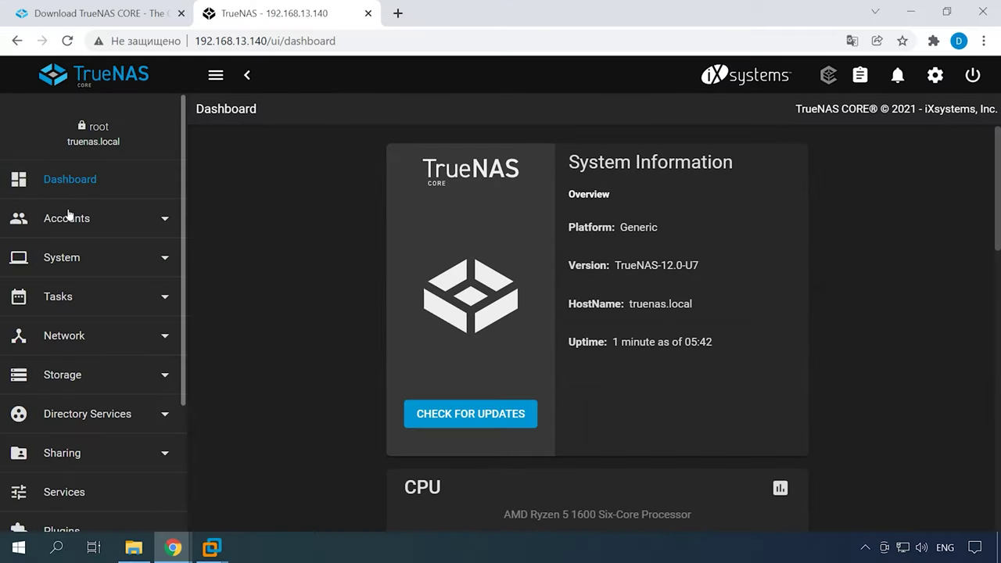
pyautogui.click(74, 379)
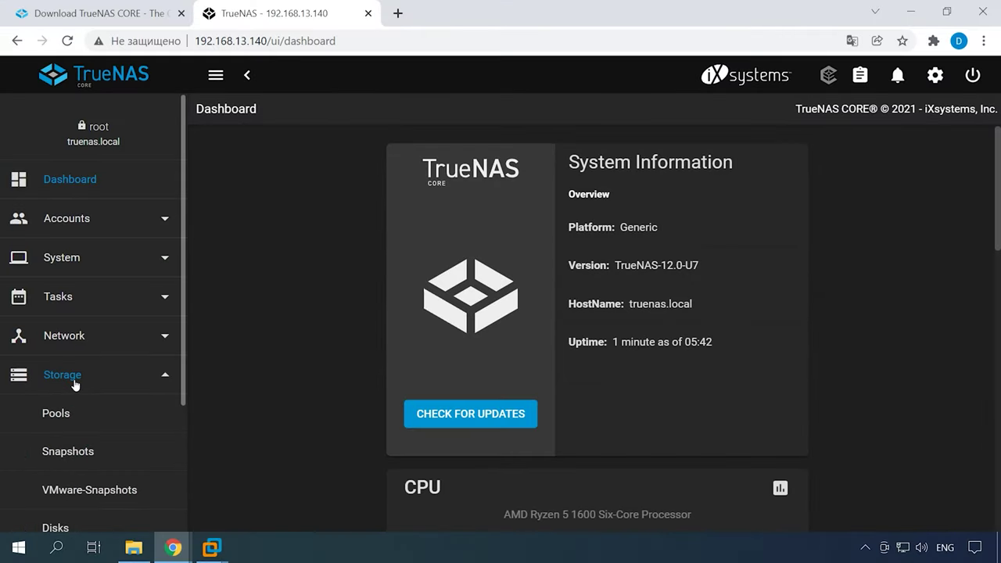
# - From Storage > Pools, begin creating a new pool named rz5 in Pool Manager
pyautogui.click(60, 426)
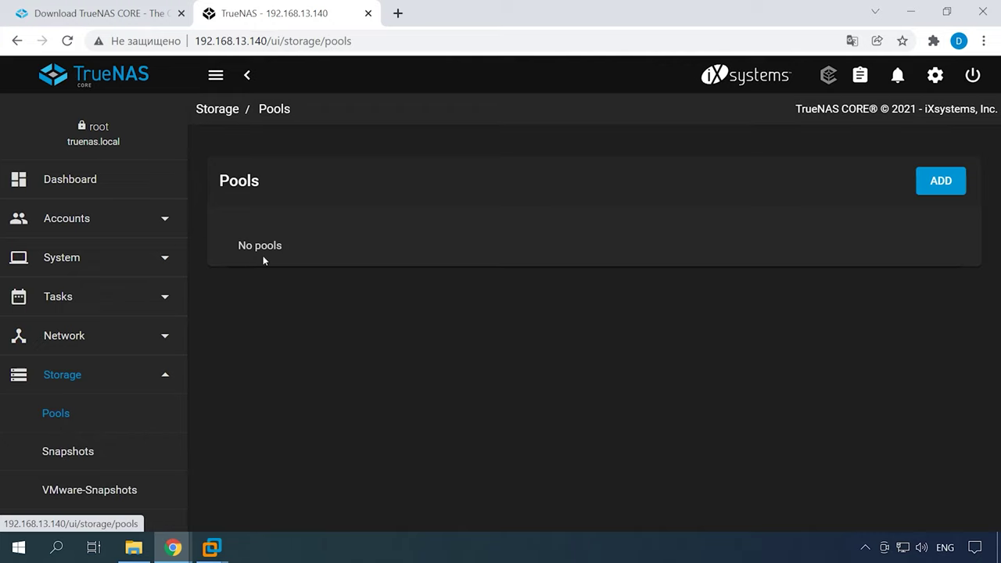
pyautogui.click(939, 183)
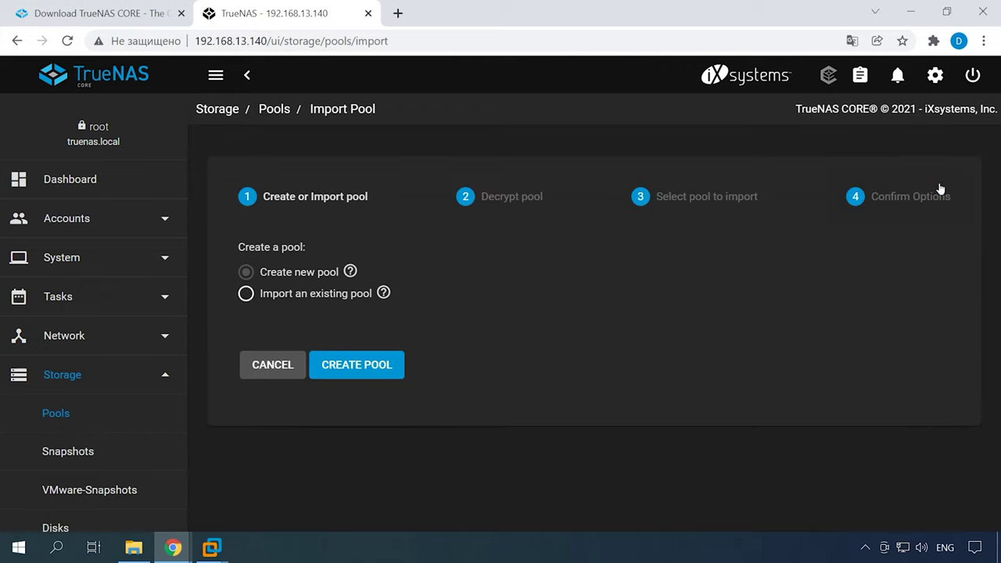
pyautogui.click(365, 377)
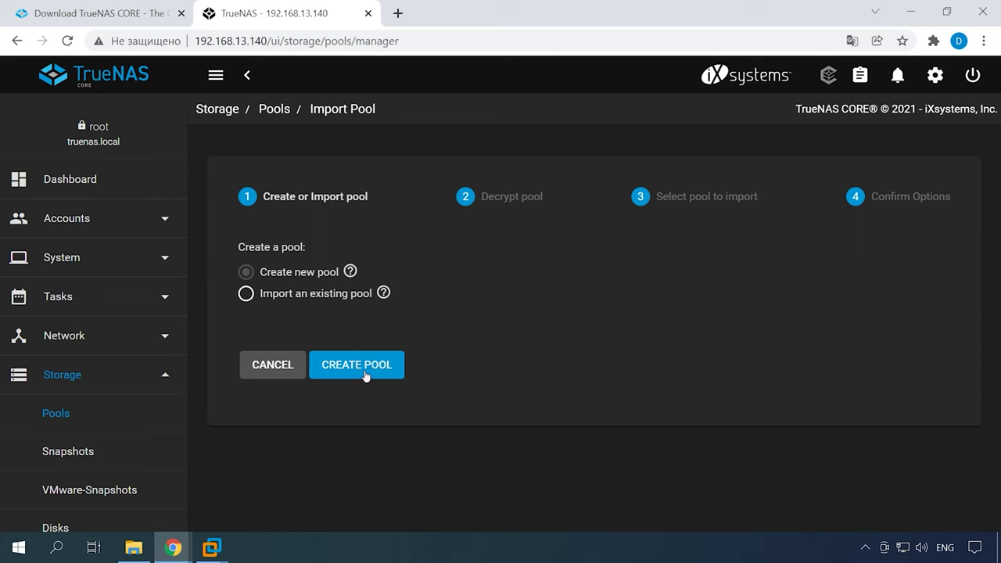
pyautogui.click(247, 228)
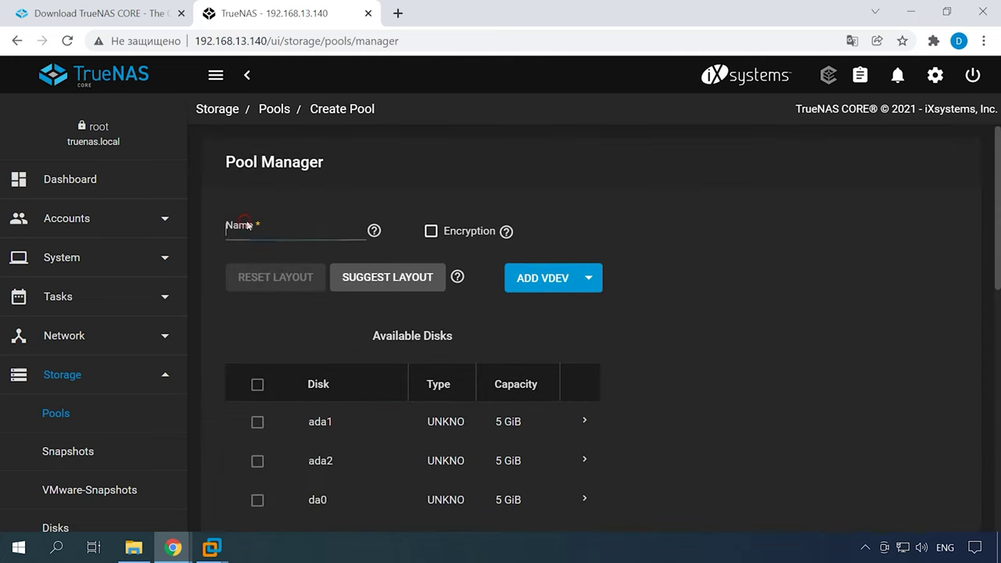
pyautogui.click(232, 247)
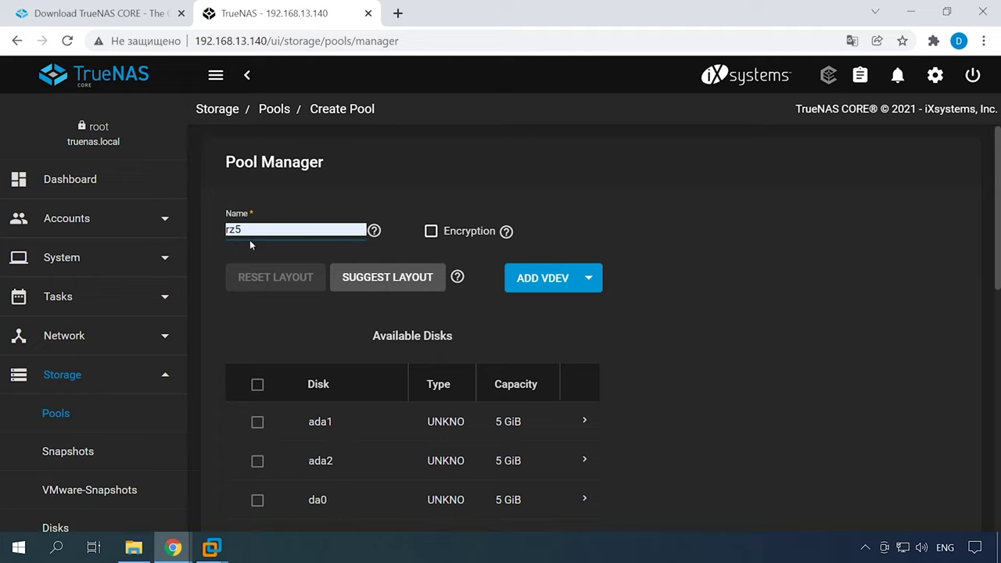
pyautogui.click(589, 281)
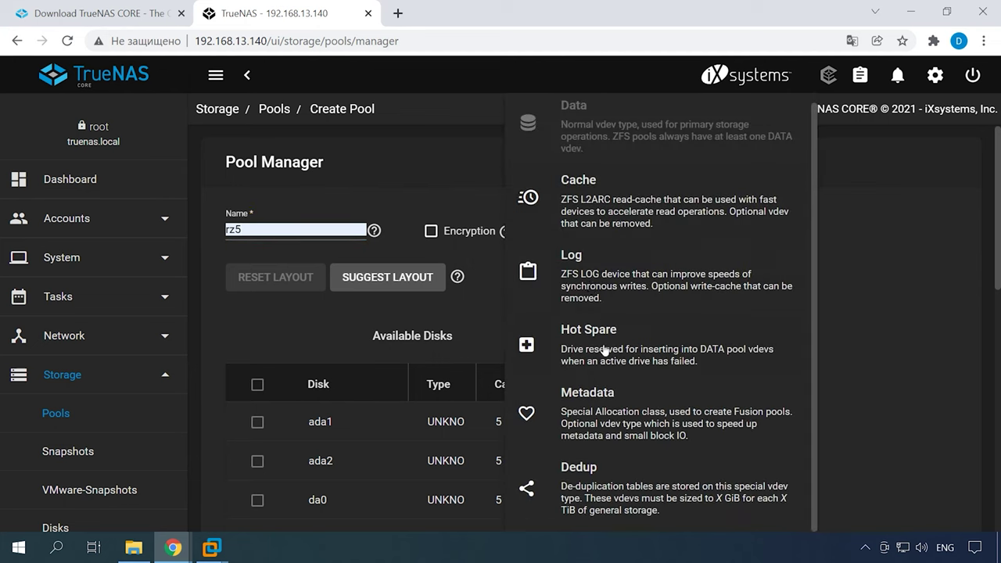
pyautogui.click(476, 304)
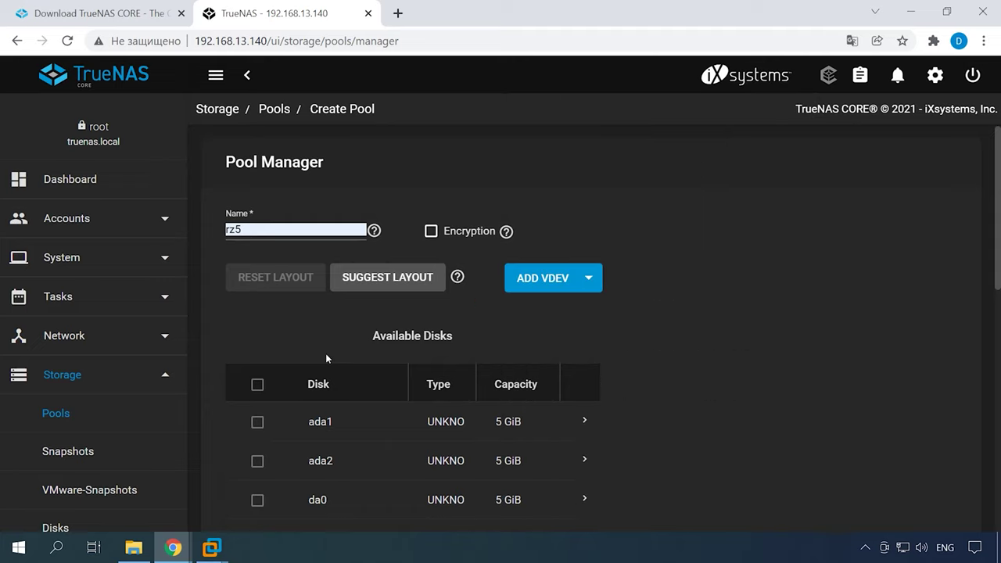
pyautogui.scroll(-1, 281, 359)
# - Select disks ada1, ada2, da0 and da1 and move them into Data VDevs
pyautogui.click(258, 344)
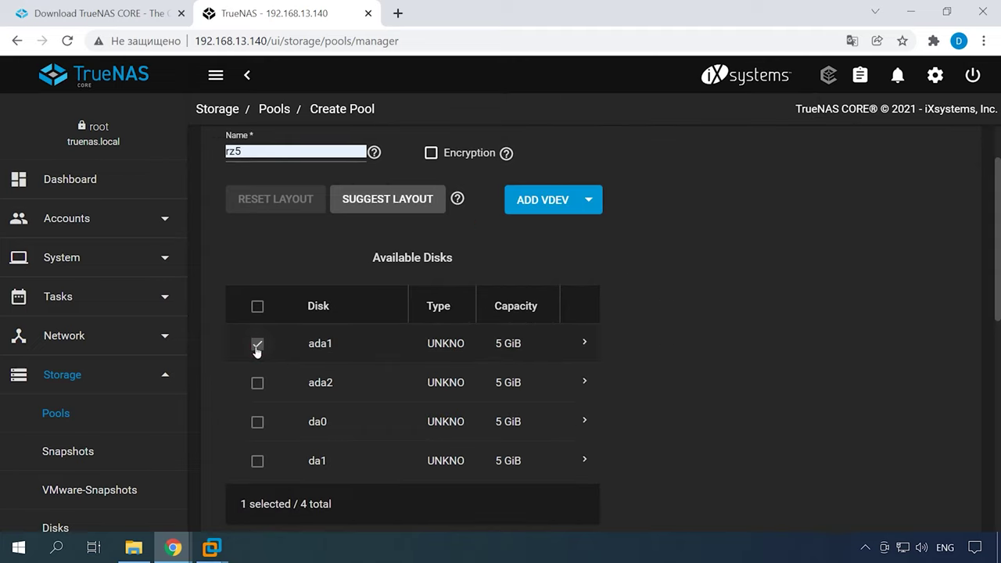
pyautogui.click(257, 383)
pyautogui.click(257, 422)
pyautogui.click(258, 462)
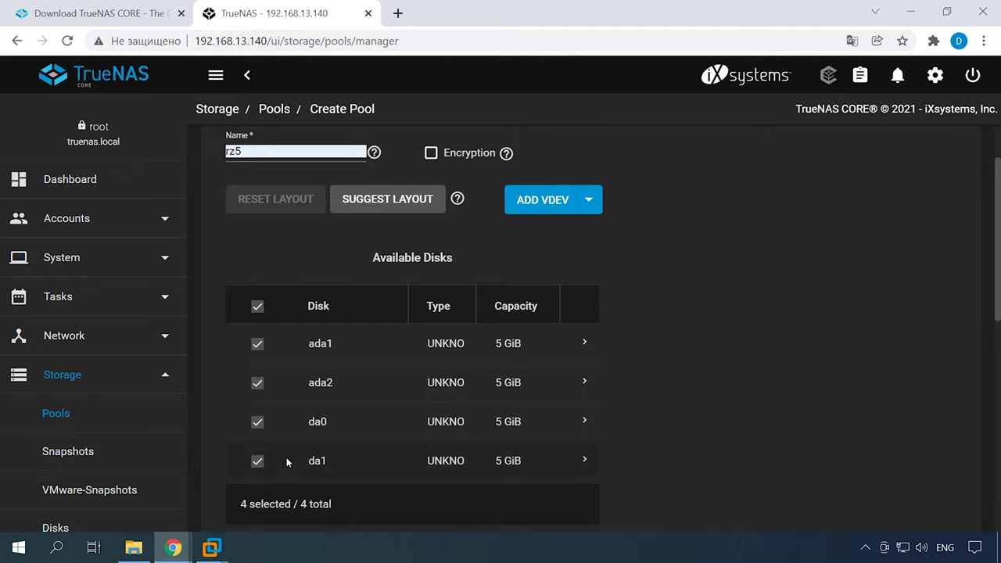
pyautogui.scroll(-4, 287, 462)
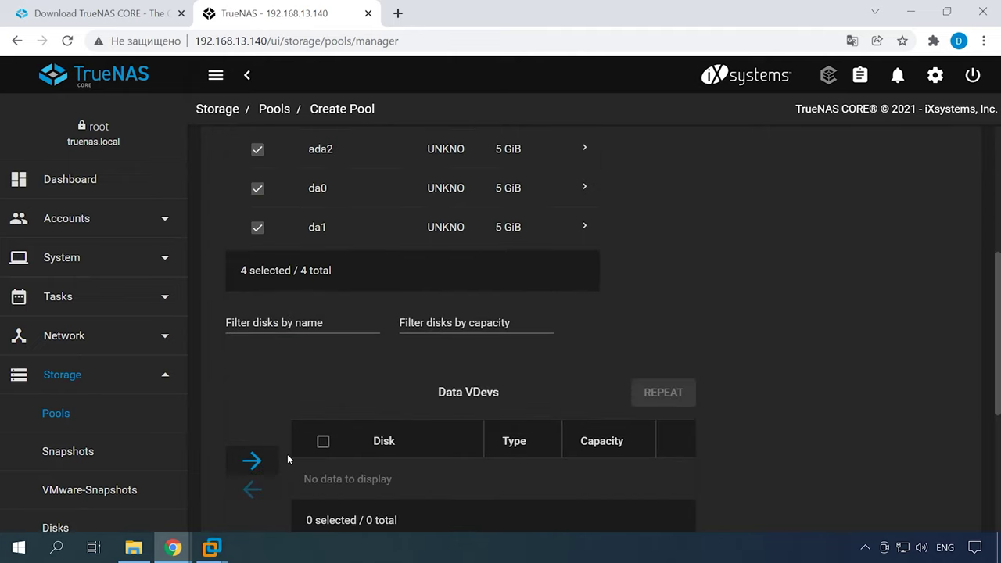
pyautogui.click(251, 389)
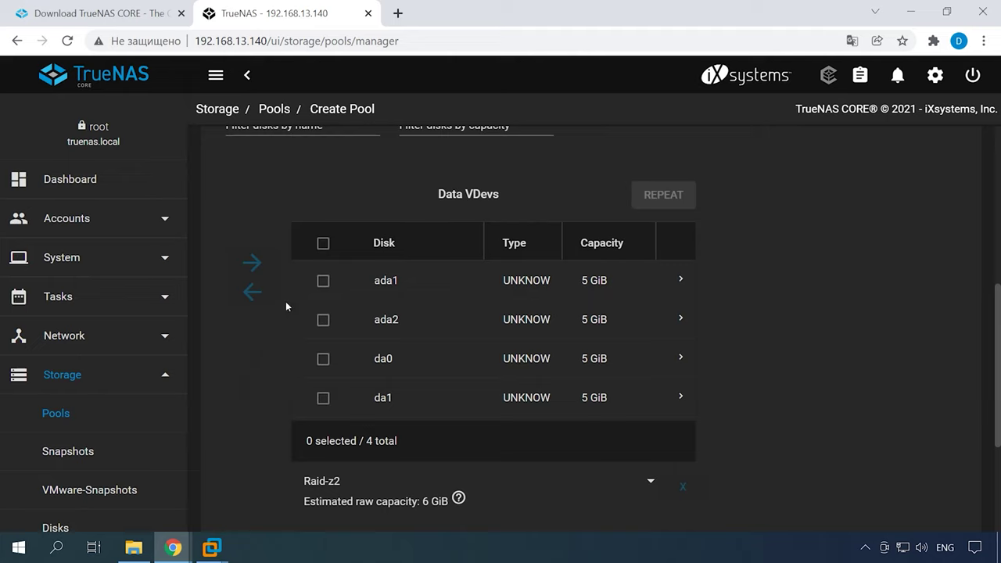
pyautogui.click(323, 245)
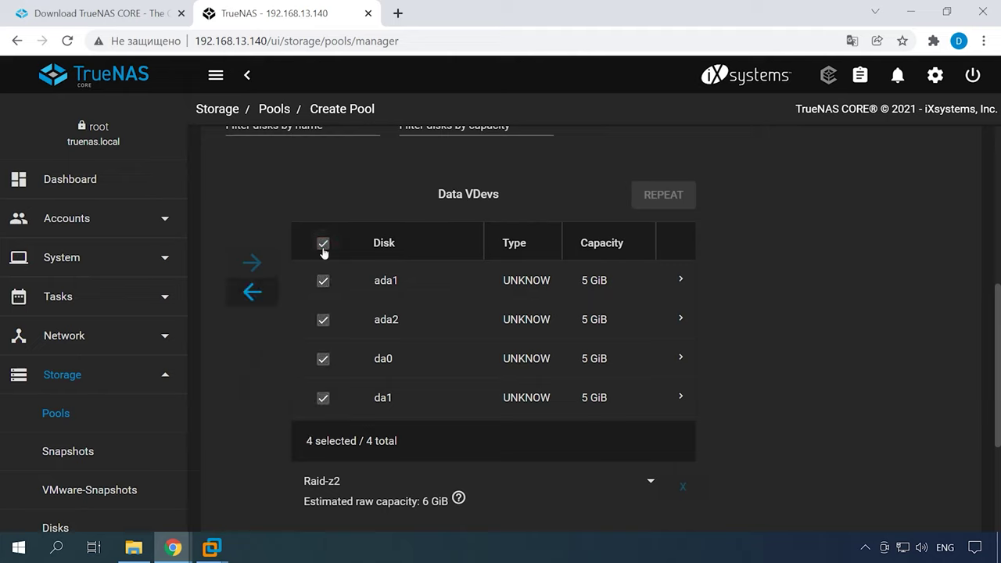
pyautogui.click(319, 400)
pyautogui.click(323, 398)
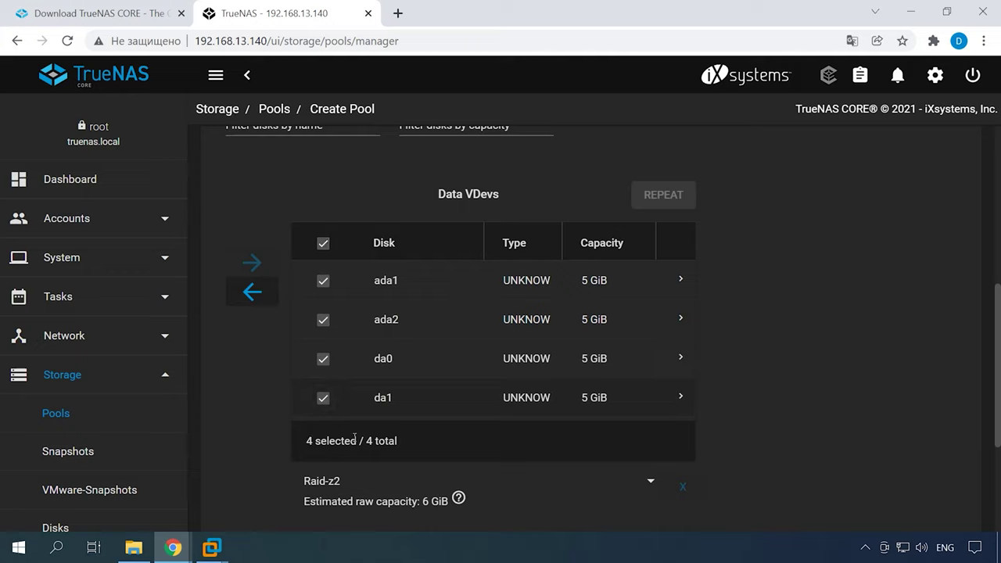
pyautogui.click(653, 485)
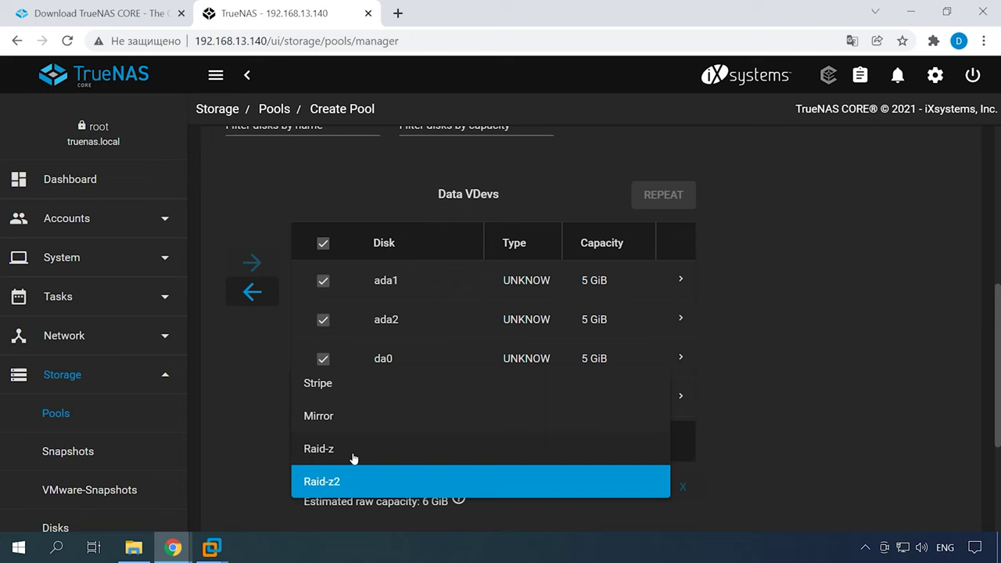
# - Keep the Raid-z2 layout and create pool rz5, confirming the disks will be erased
pyautogui.click(353, 481)
pyautogui.scroll(-1, 577, 515)
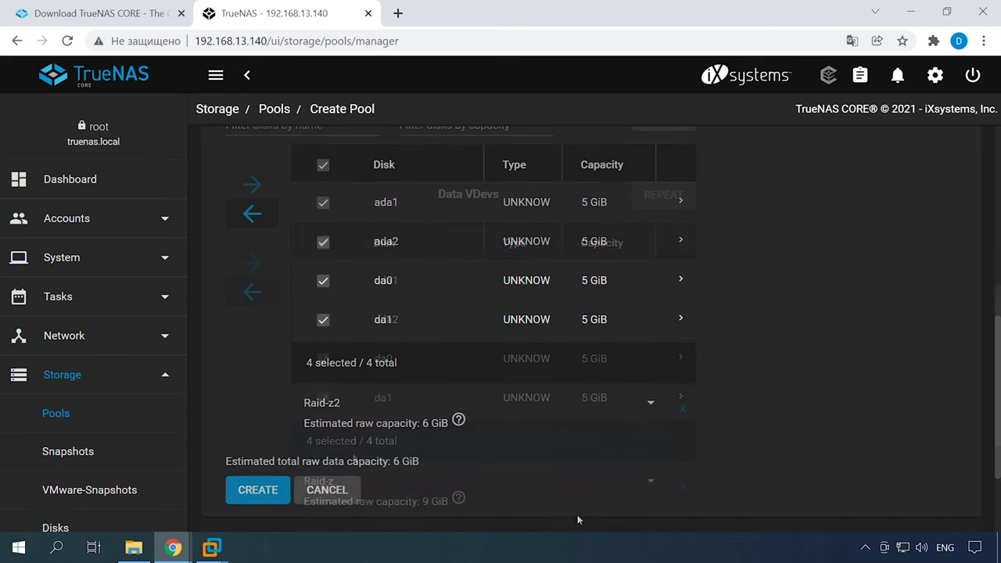
pyautogui.click(260, 495)
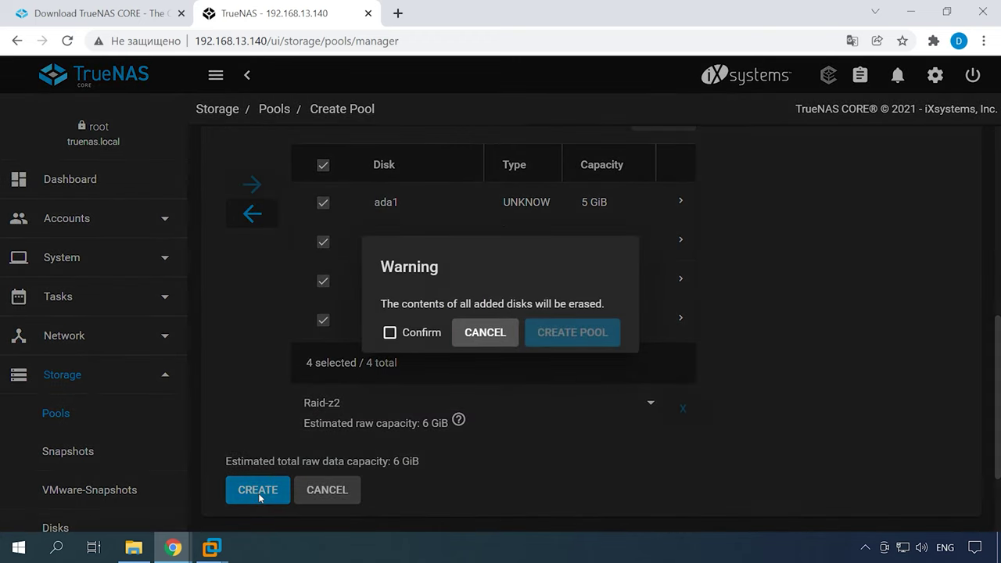
pyautogui.click(405, 335)
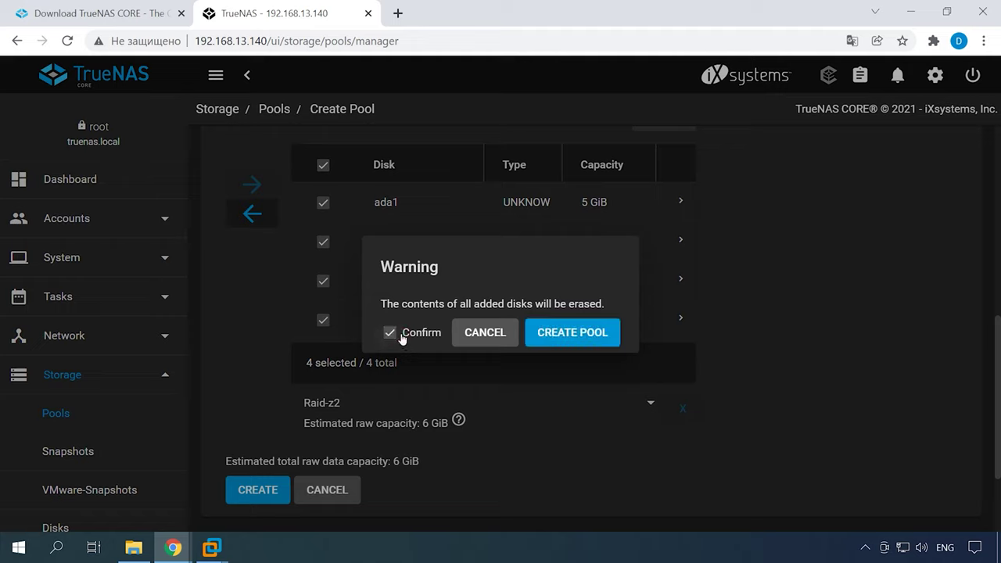
pyautogui.click(574, 338)
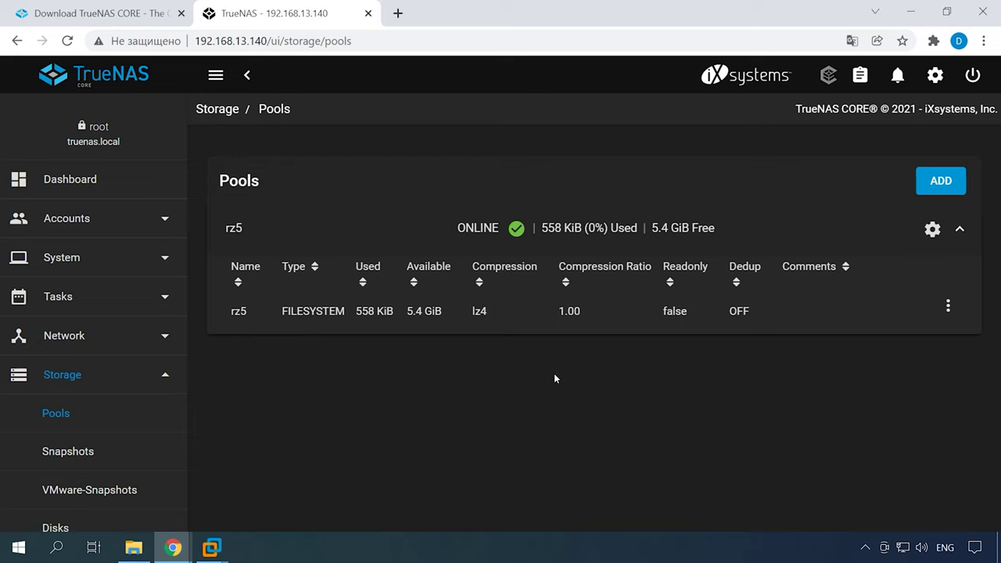
pyautogui.click(425, 321)
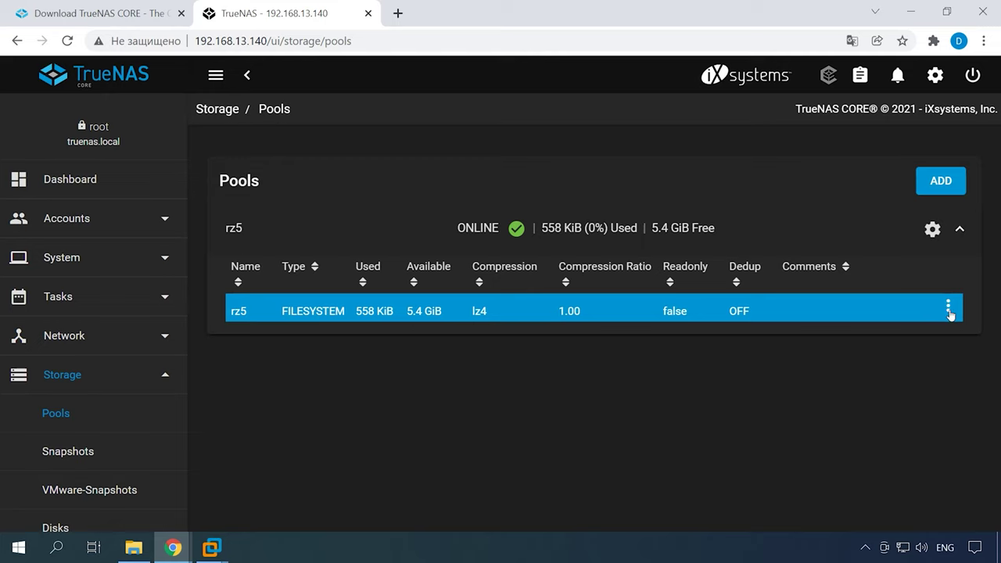
pyautogui.click(948, 309)
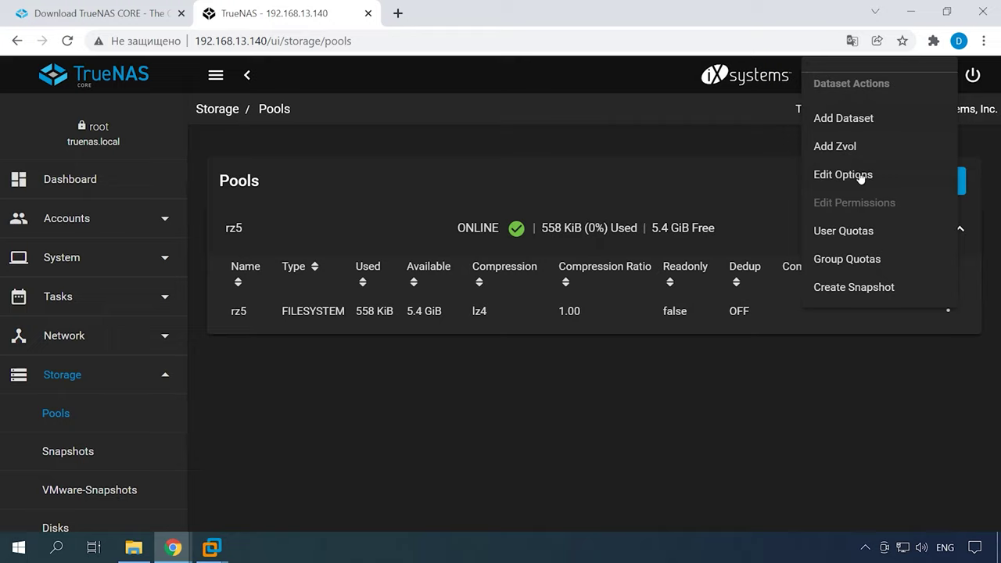
pyautogui.click(345, 370)
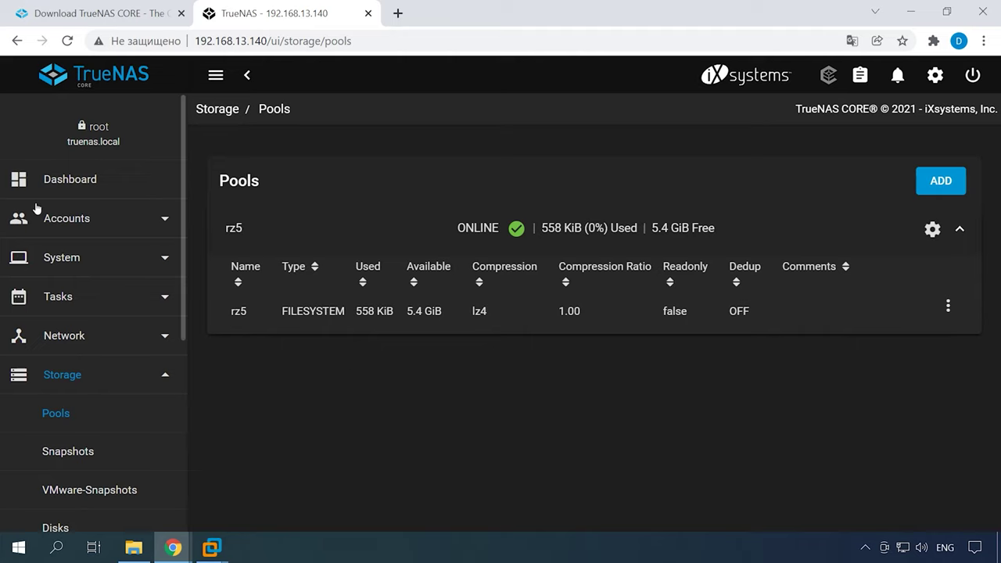
# - In Accounts > Users, start a new user with full name demo
pyautogui.click(83, 229)
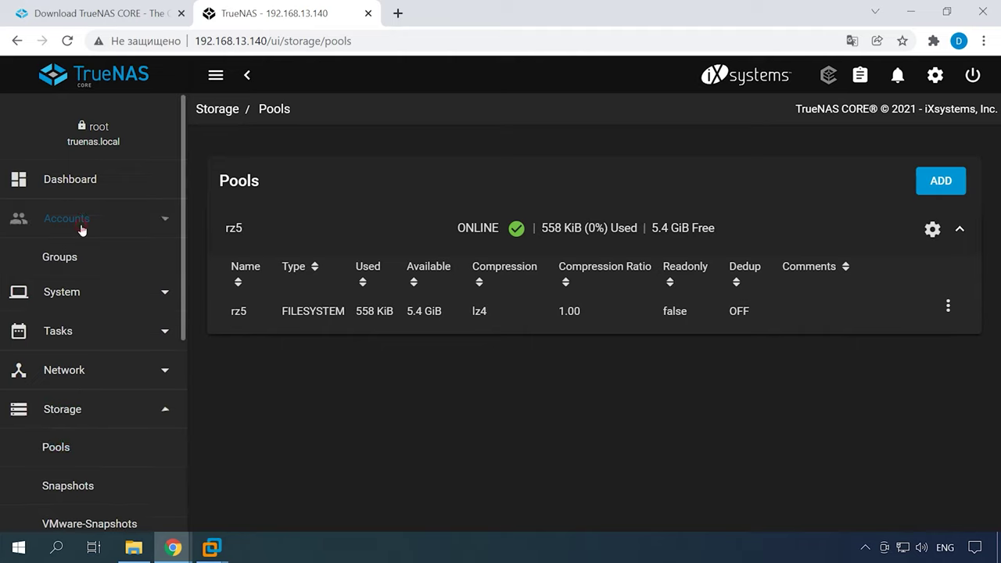
pyautogui.click(59, 298)
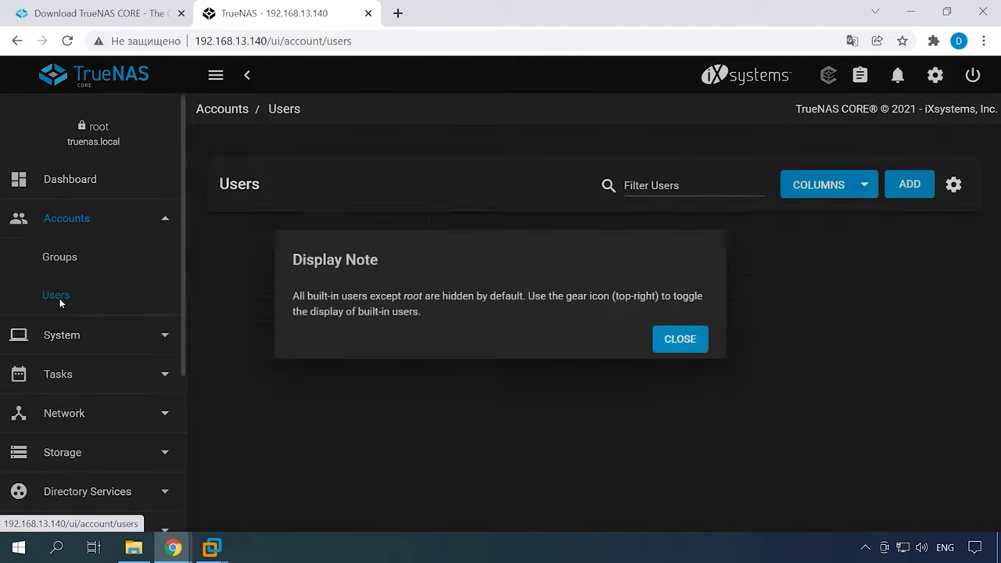
pyautogui.click(677, 340)
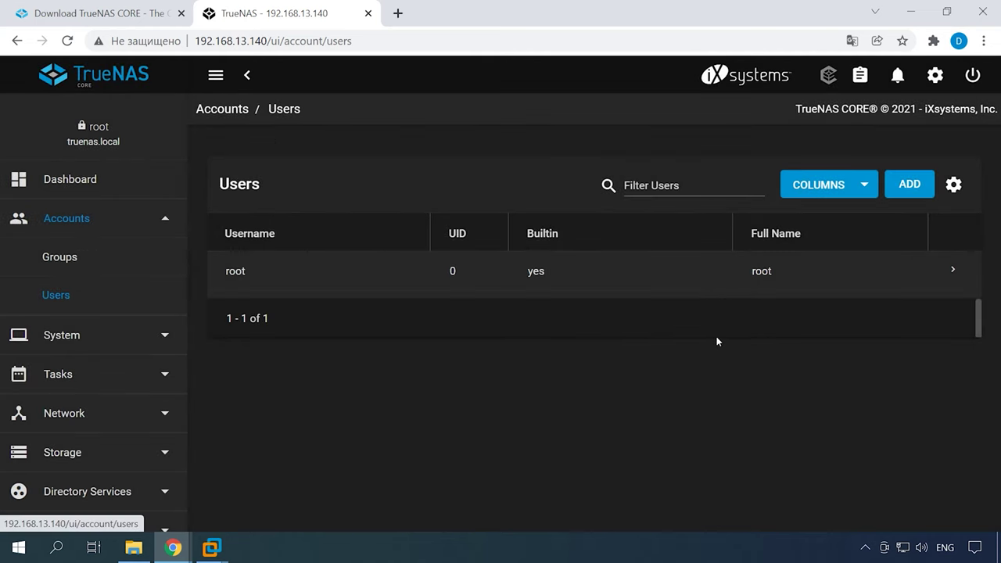
pyautogui.click(912, 187)
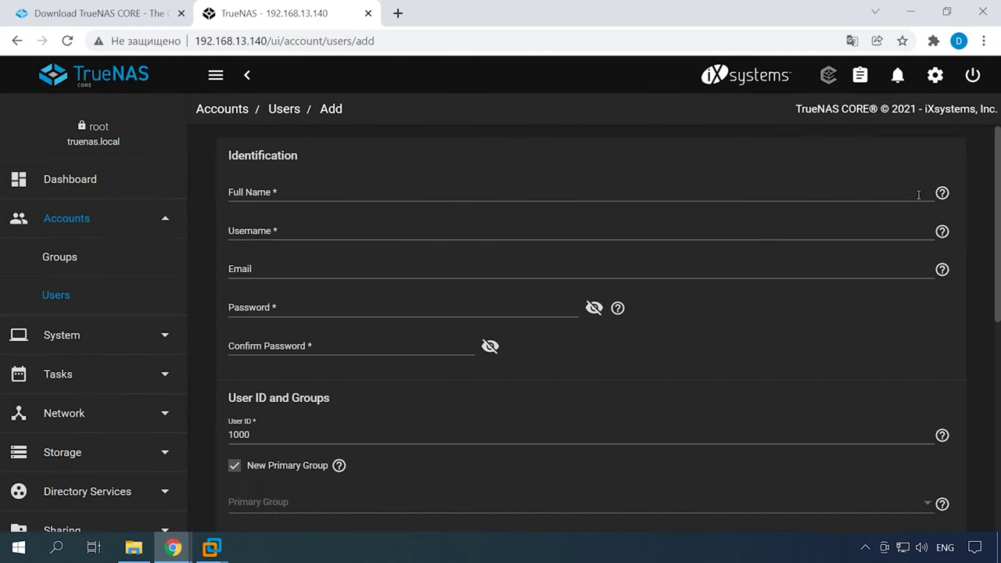
pyautogui.click(255, 190)
pyautogui.write('demo')
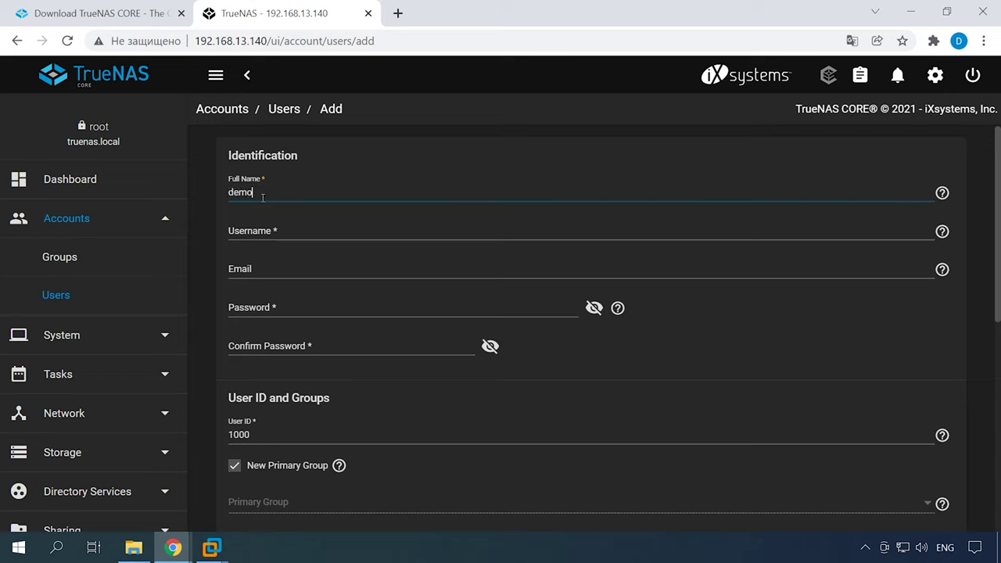
pyautogui.click(288, 269)
# - Set demo's password, enable Microsoft Account, create the user, and return to Pools
pyautogui.click(301, 307)
pyautogui.write('******')
pyautogui.click(297, 345)
pyautogui.write('******')
pyautogui.scroll(-3, 393, 351)
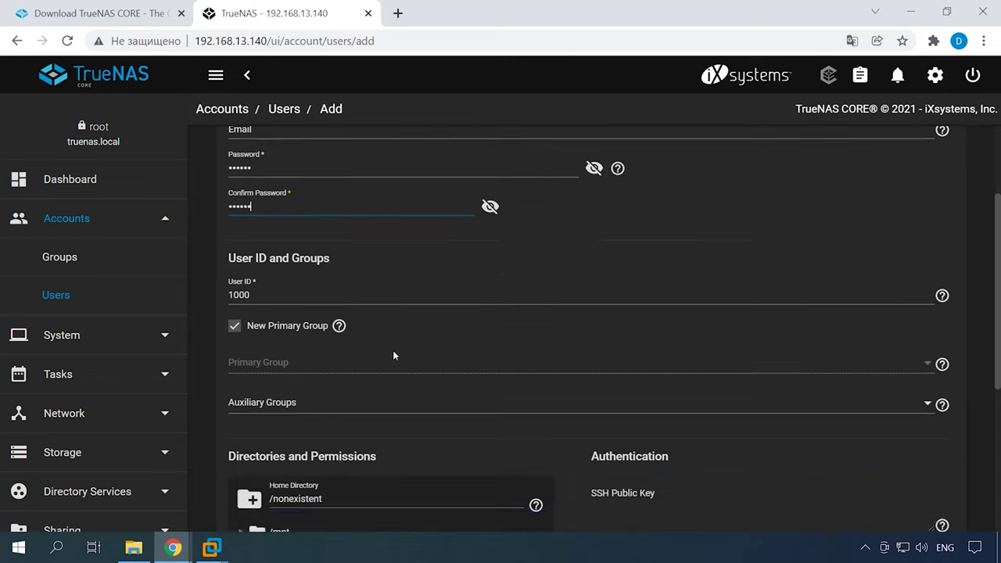
pyautogui.scroll(-3, 393, 351)
pyautogui.click(598, 398)
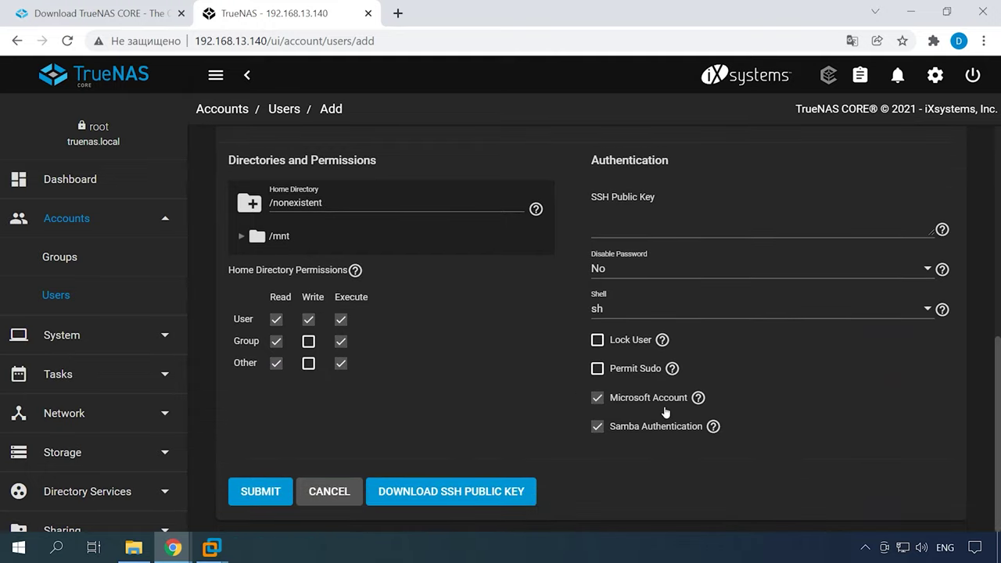
pyautogui.click(259, 501)
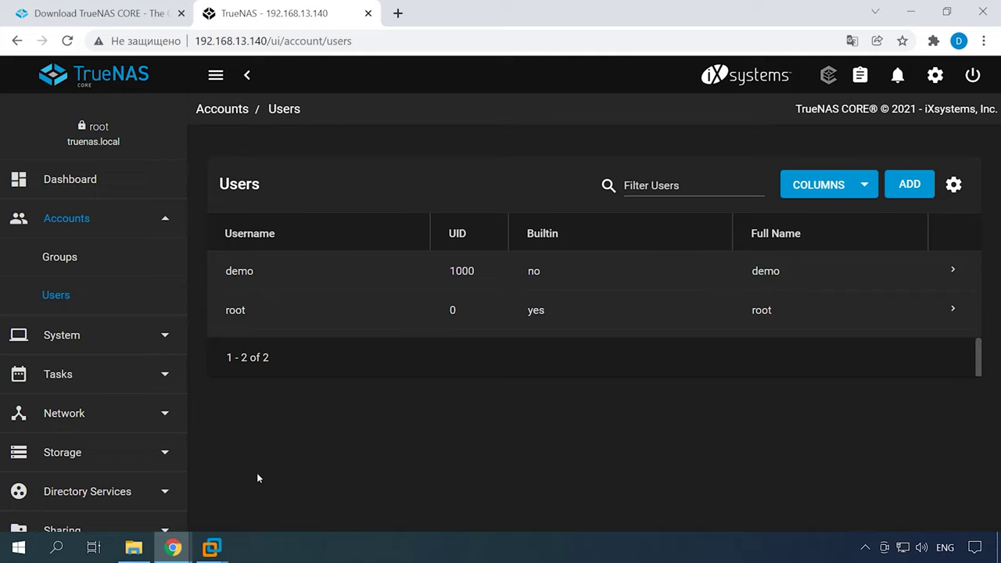
pyautogui.click(87, 452)
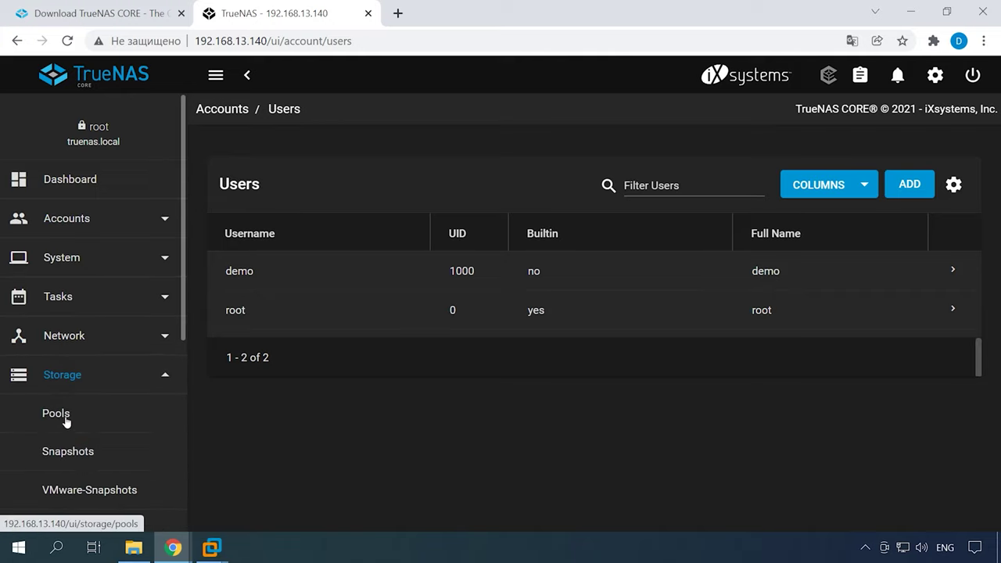
pyautogui.click(77, 423)
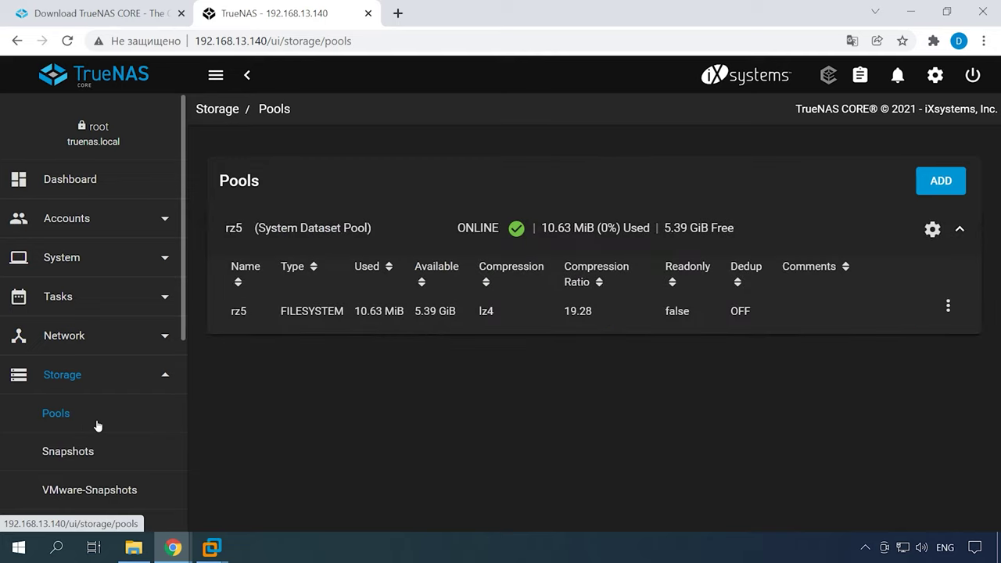
# - Add a dataset named r5data under the rz5 pool
pyautogui.click(949, 308)
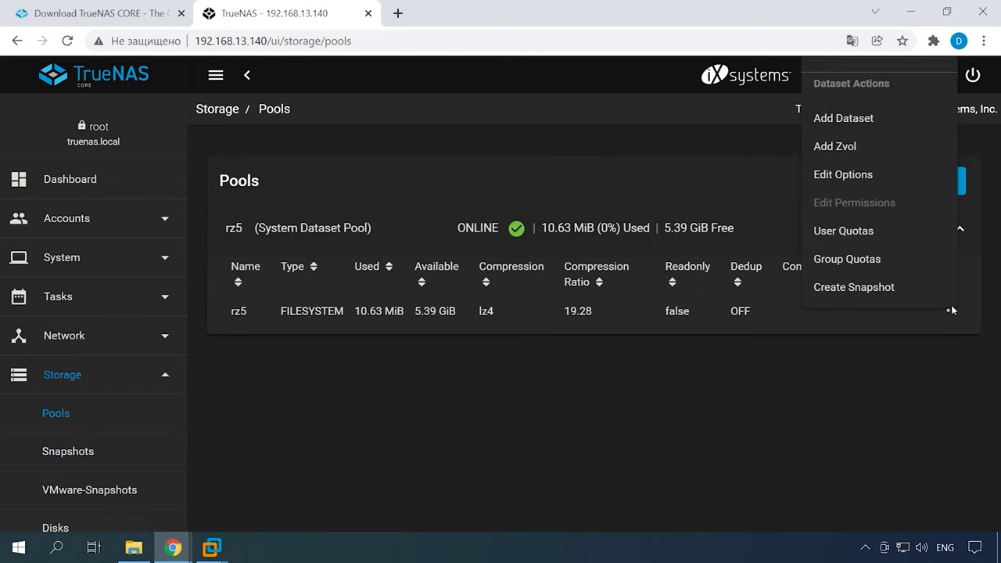
pyautogui.click(849, 125)
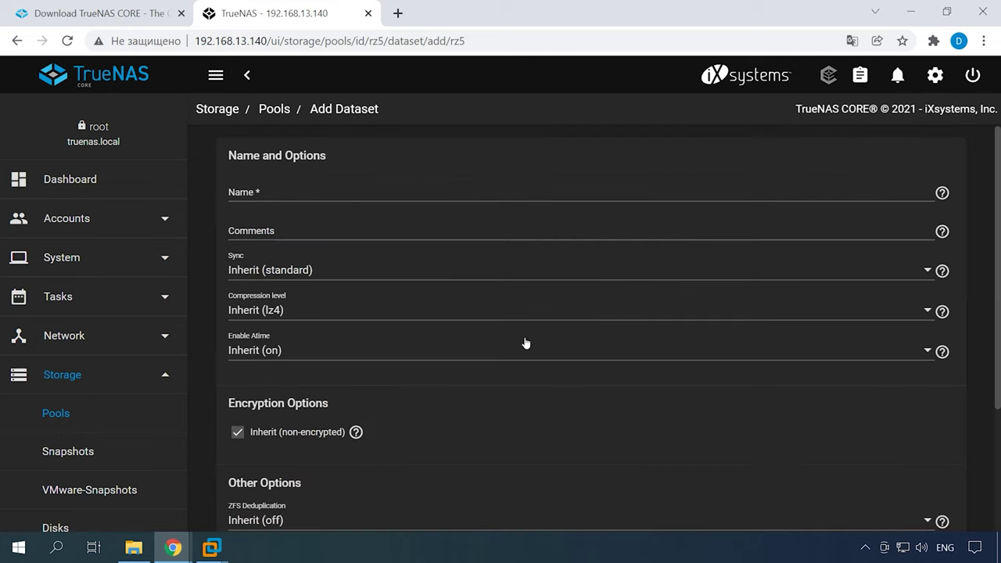
pyautogui.click(264, 193)
pyautogui.write('r5data')
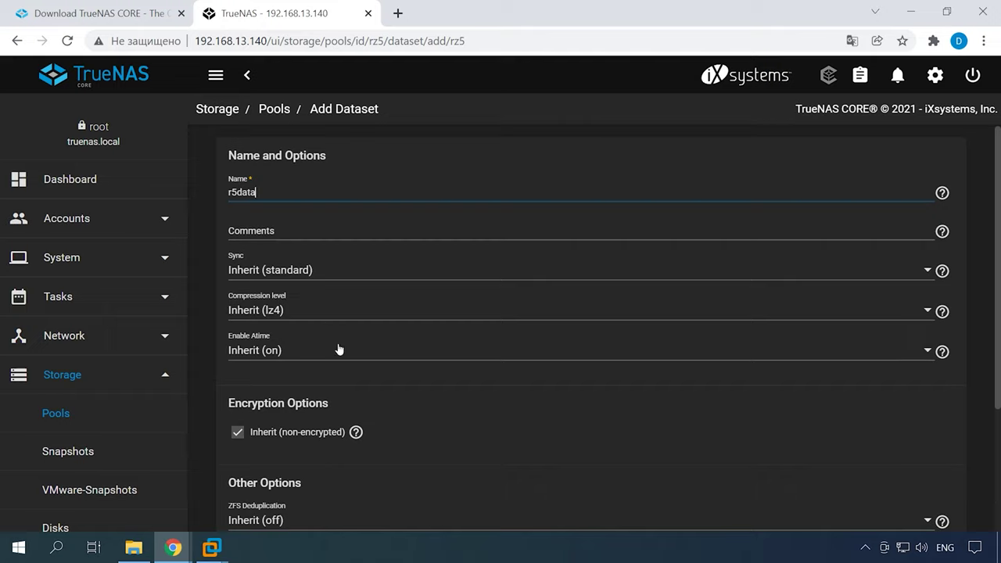
pyautogui.scroll(-3, 337, 349)
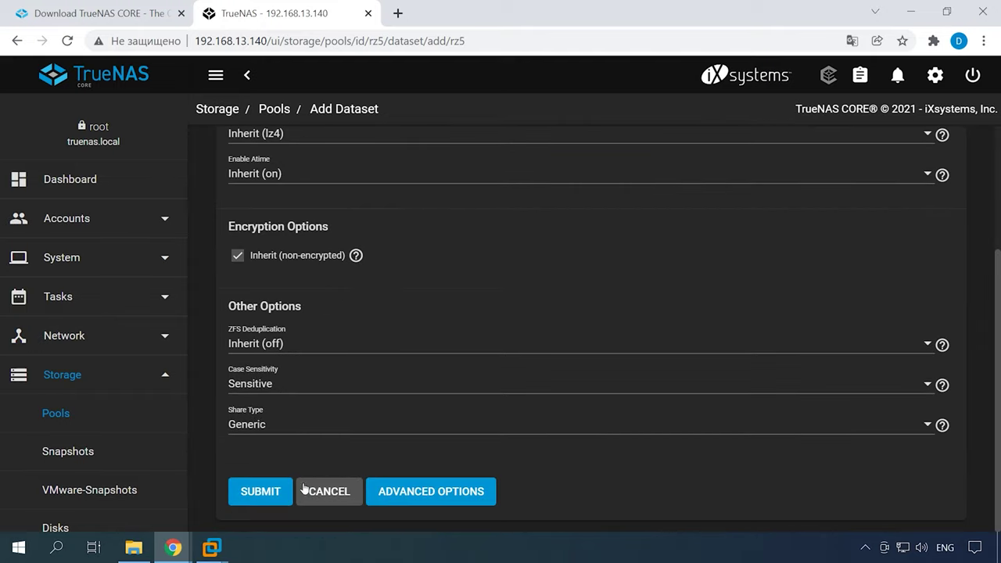
pyautogui.click(262, 497)
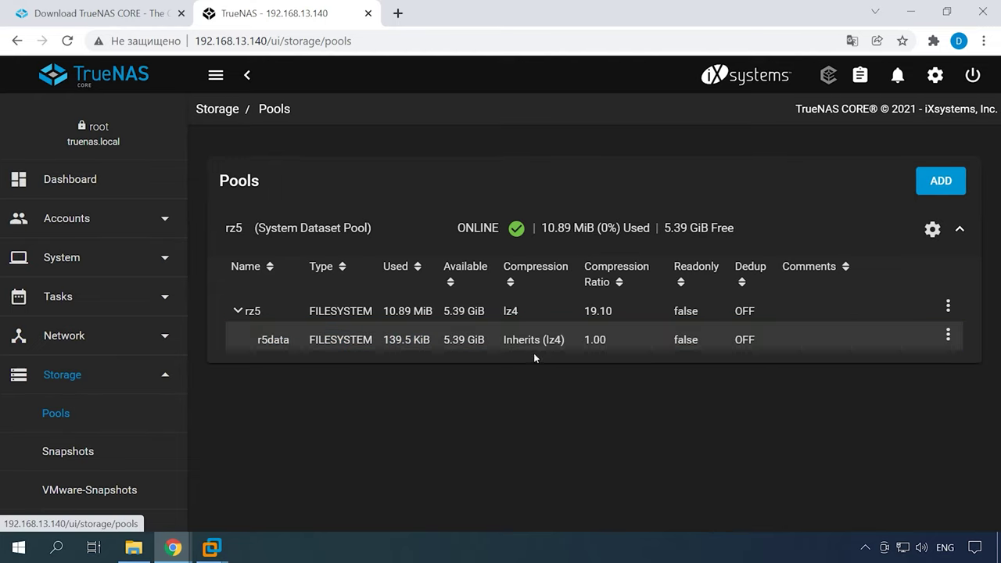
pyautogui.click(255, 345)
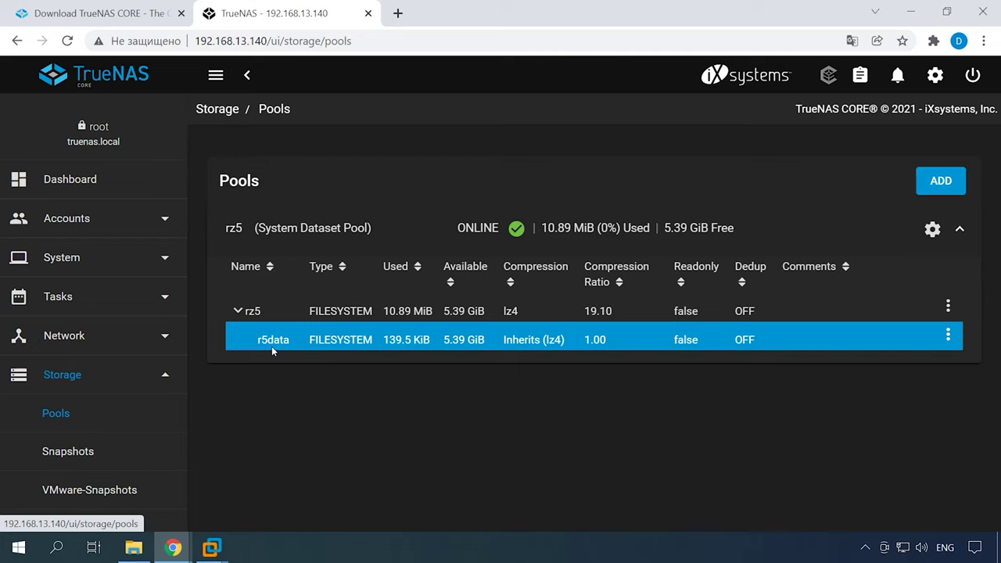
# - Add a nested dataset named rzdata inside r5data
pyautogui.click(948, 337)
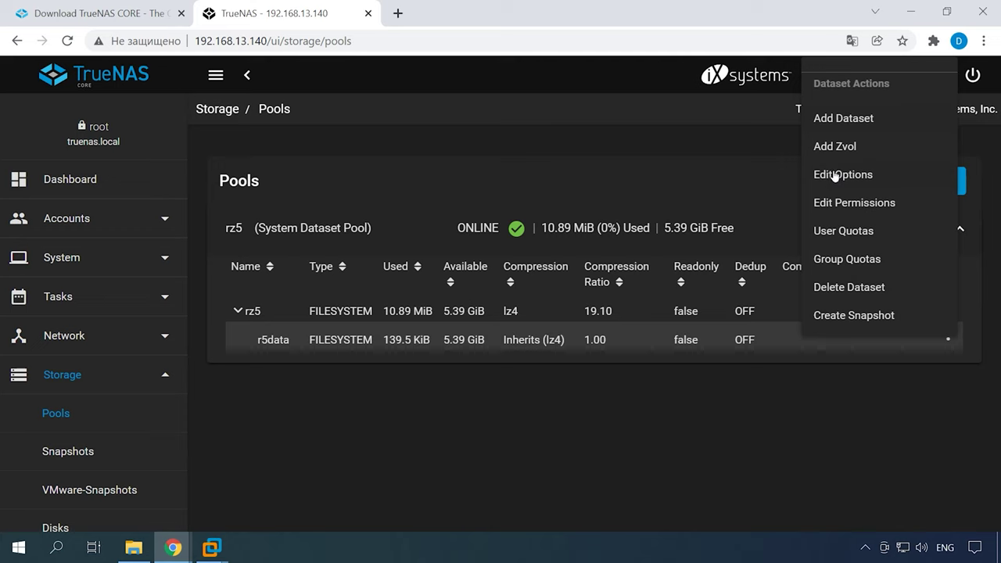
pyautogui.click(854, 125)
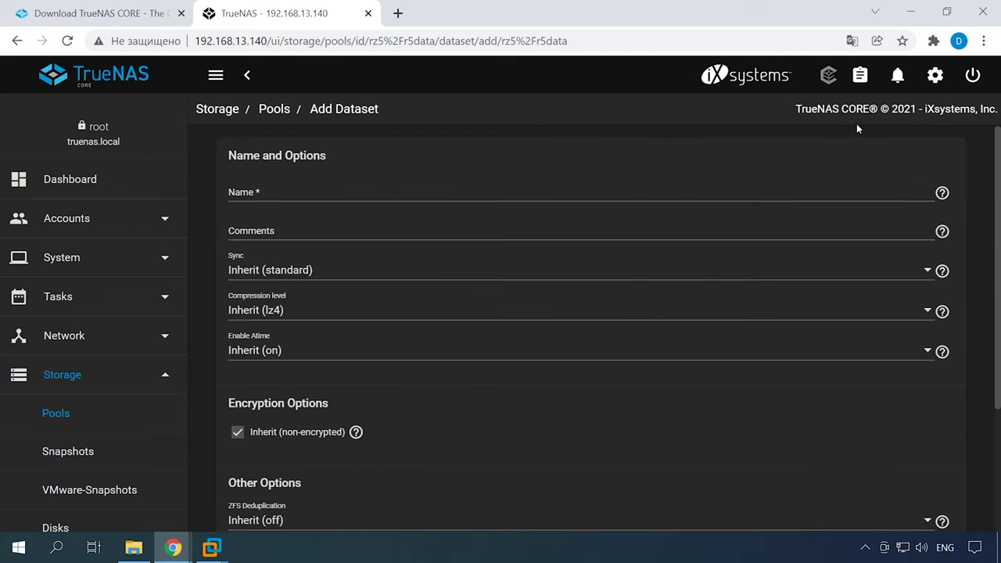
pyautogui.click(269, 194)
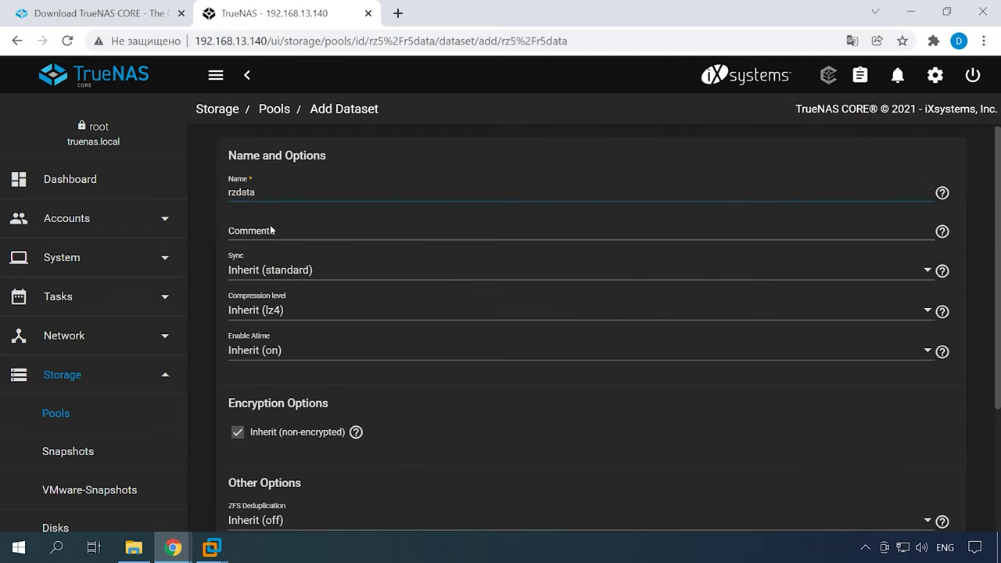
pyautogui.scroll(-3, 274, 344)
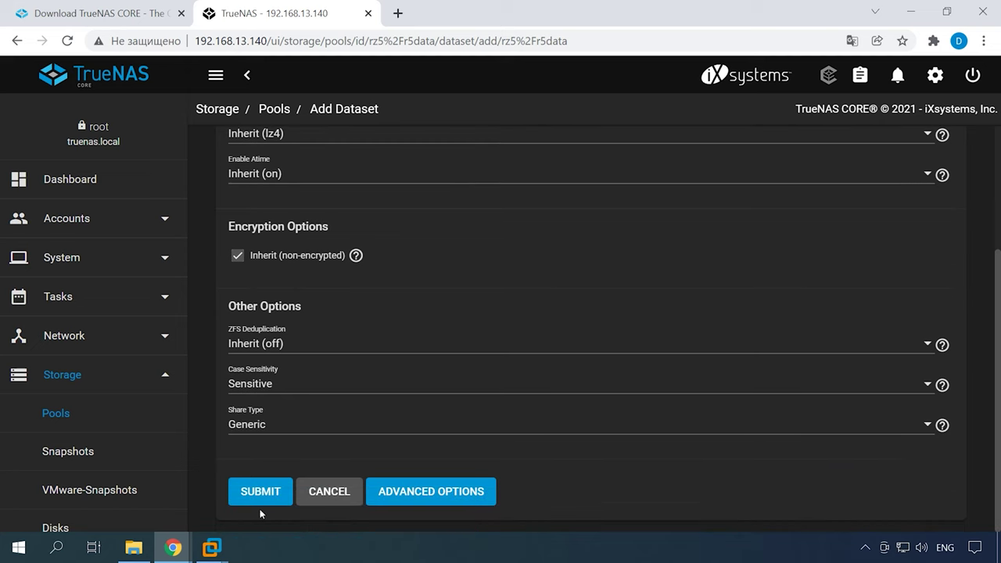
pyautogui.click(256, 497)
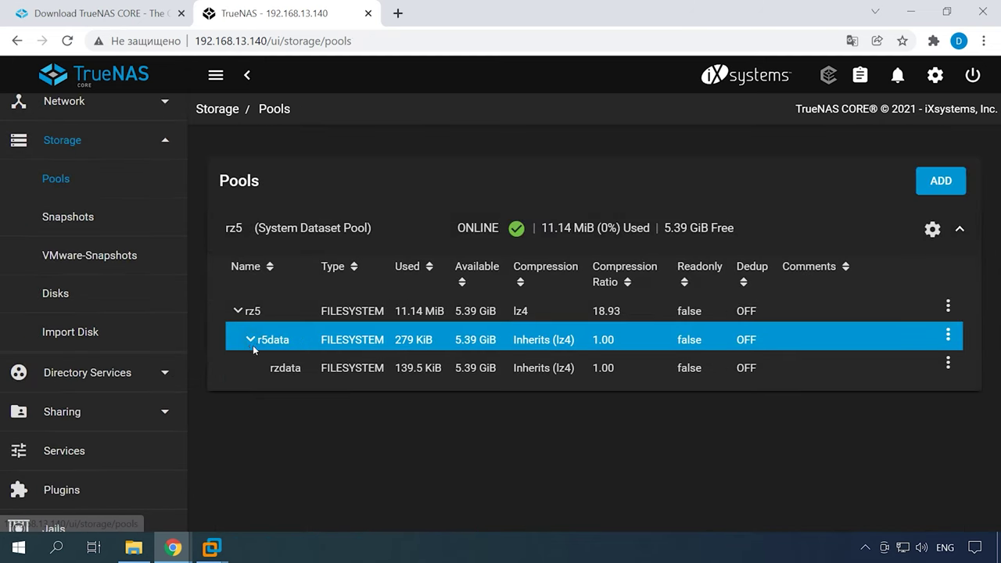
pyautogui.click(272, 368)
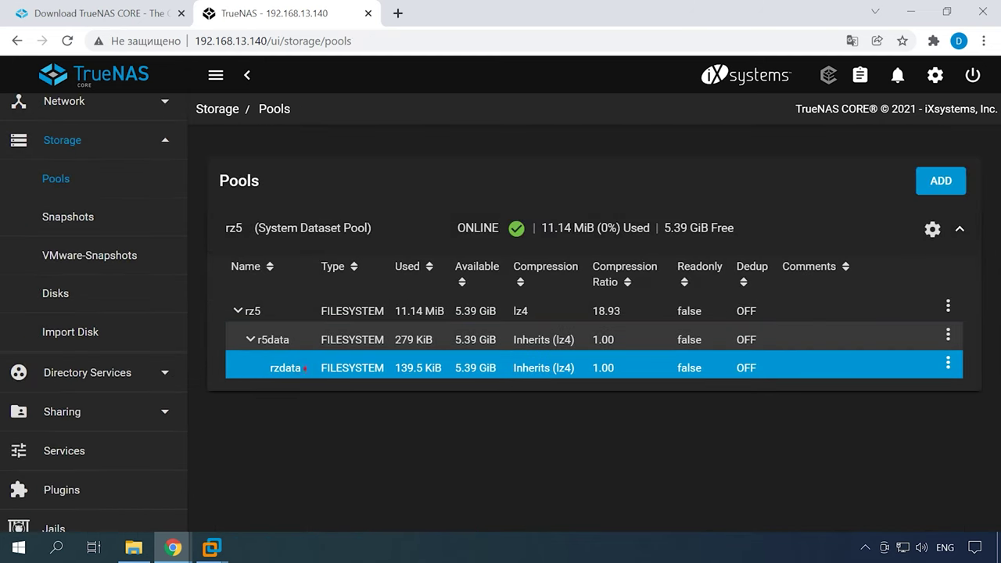
# - Make demo the owning user and group of rzdata, apply both, and save permissions
pyautogui.click(948, 363)
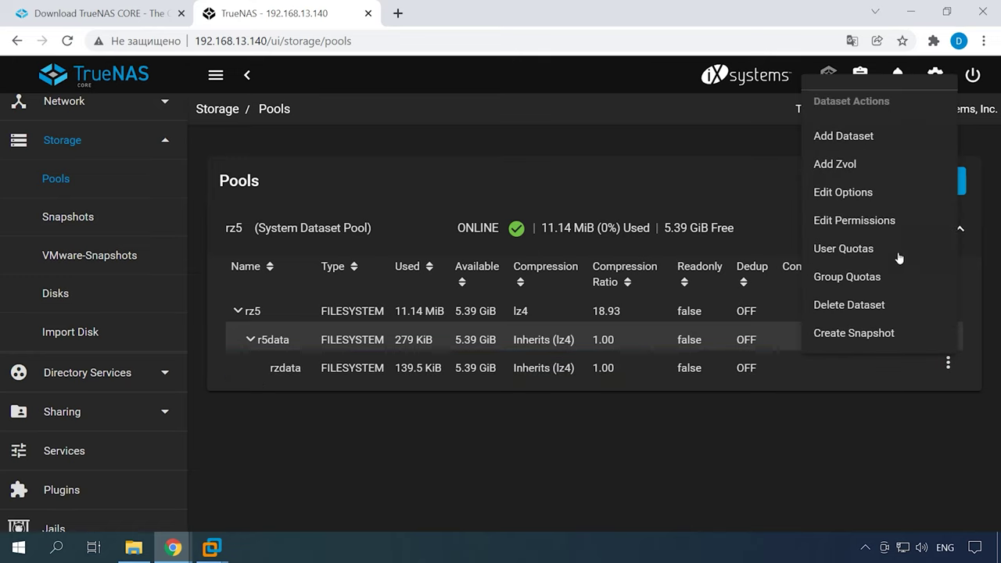
pyautogui.click(851, 225)
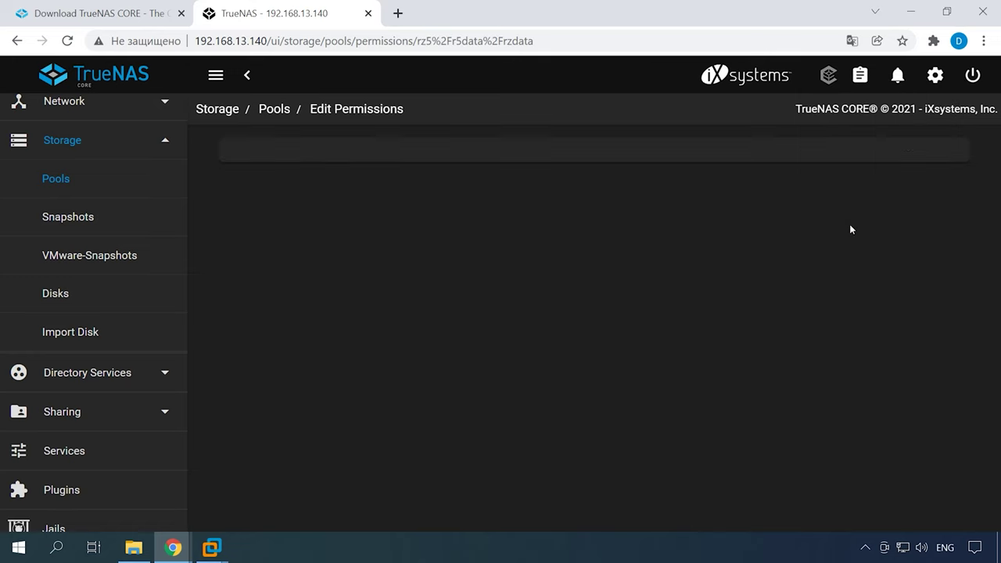
pyautogui.click(419, 277)
pyautogui.scroll(-12, 470, 418)
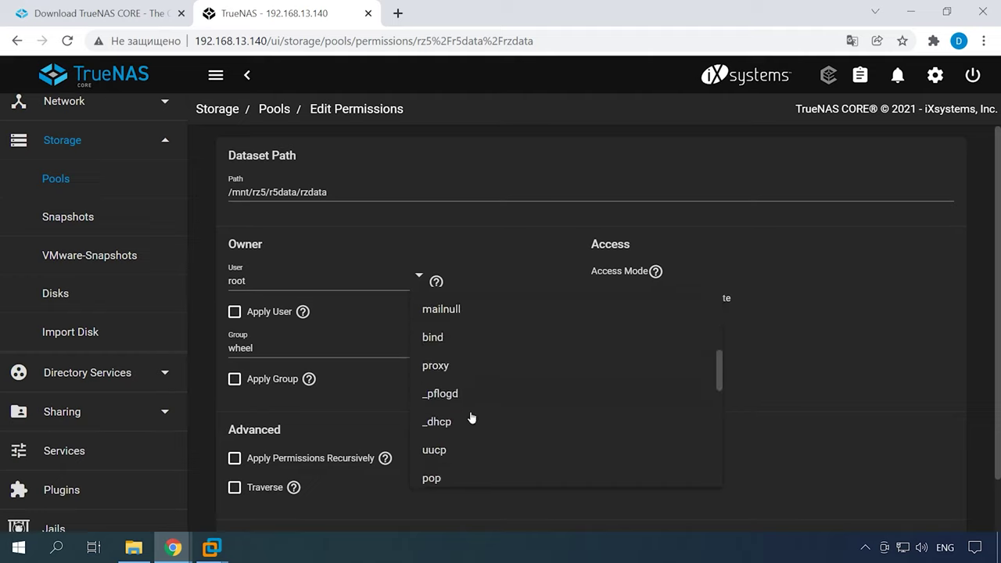
pyautogui.click(436, 467)
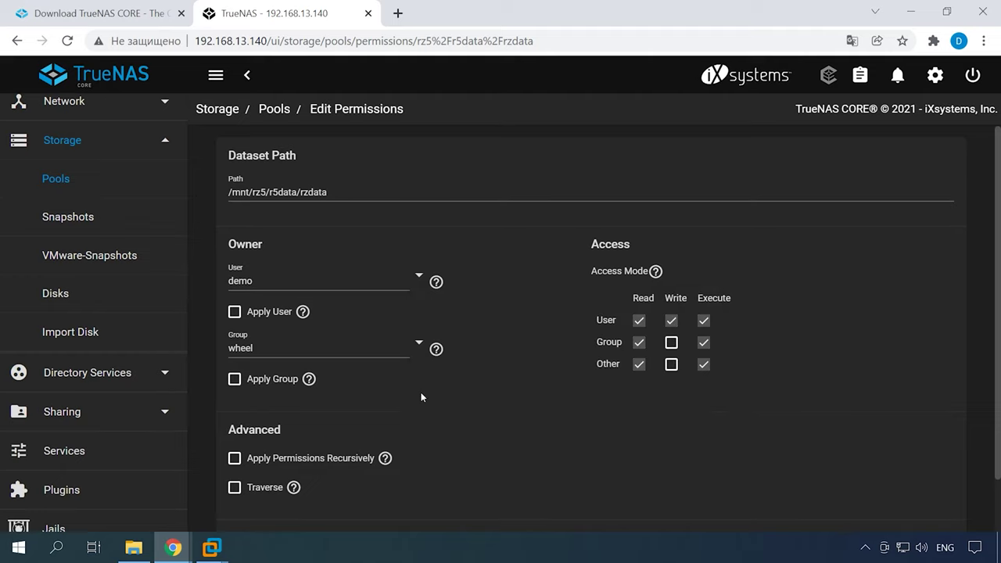
pyautogui.click(415, 342)
pyautogui.scroll(-10, 439, 329)
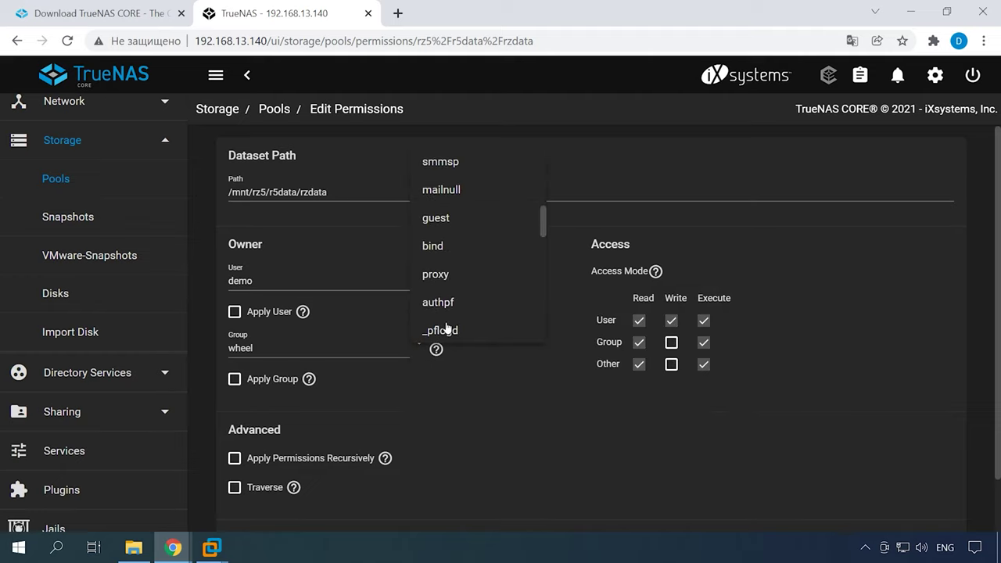
pyautogui.click(444, 330)
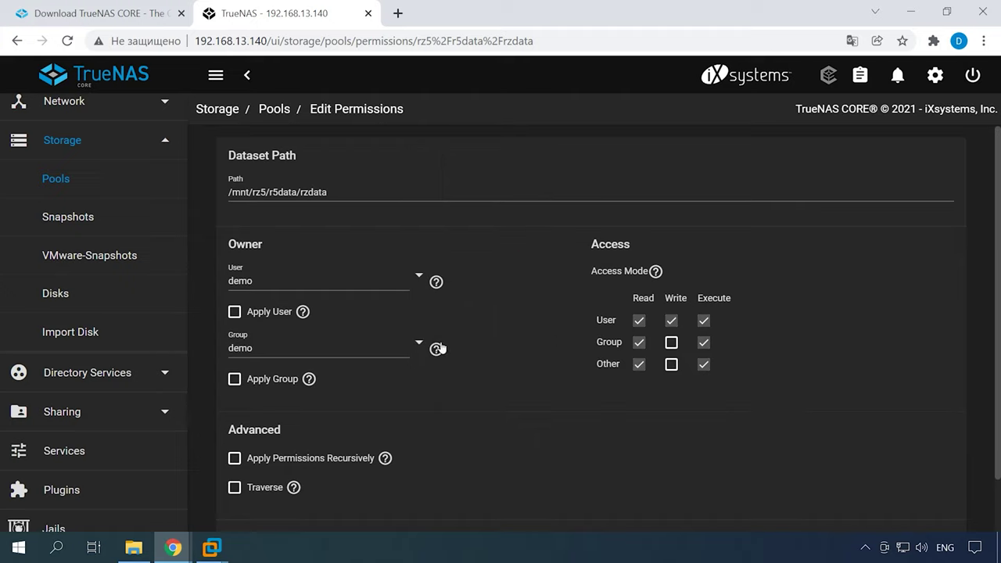
pyautogui.click(235, 314)
pyautogui.click(237, 380)
pyautogui.scroll(-1, 464, 459)
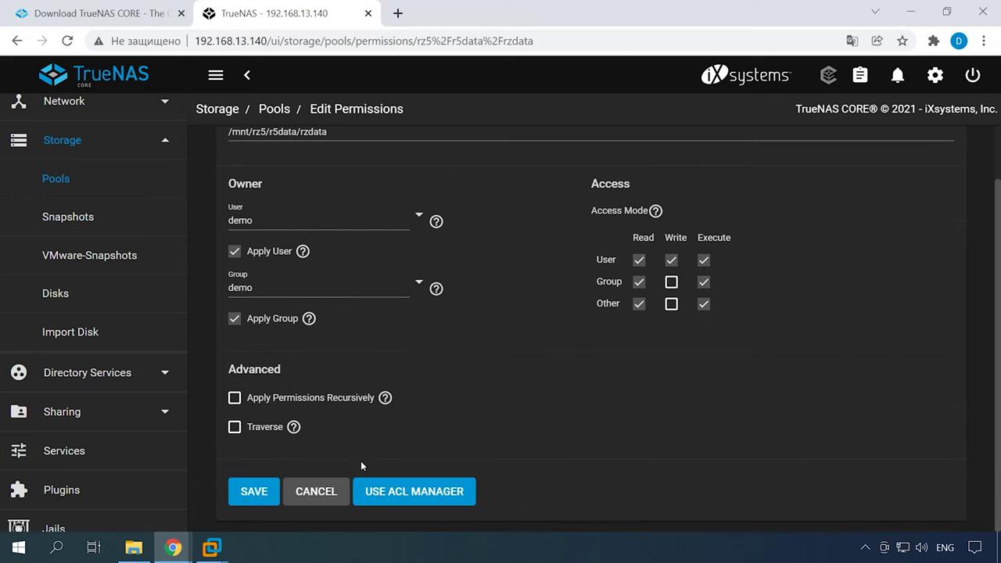
pyautogui.click(252, 499)
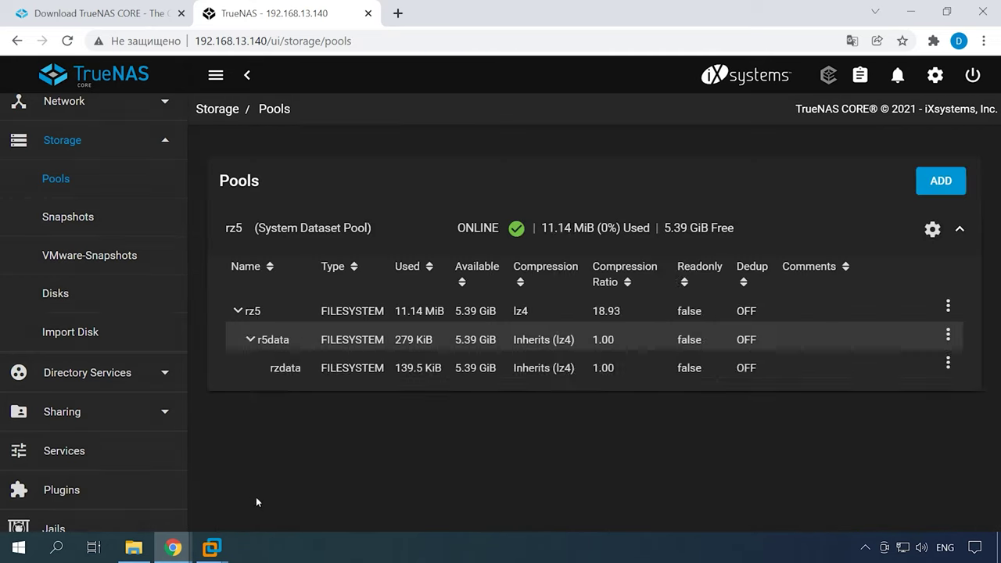
# - Add a Windows SMB share with path /mnt/rz5/r5data/rzdata
pyautogui.click(78, 376)
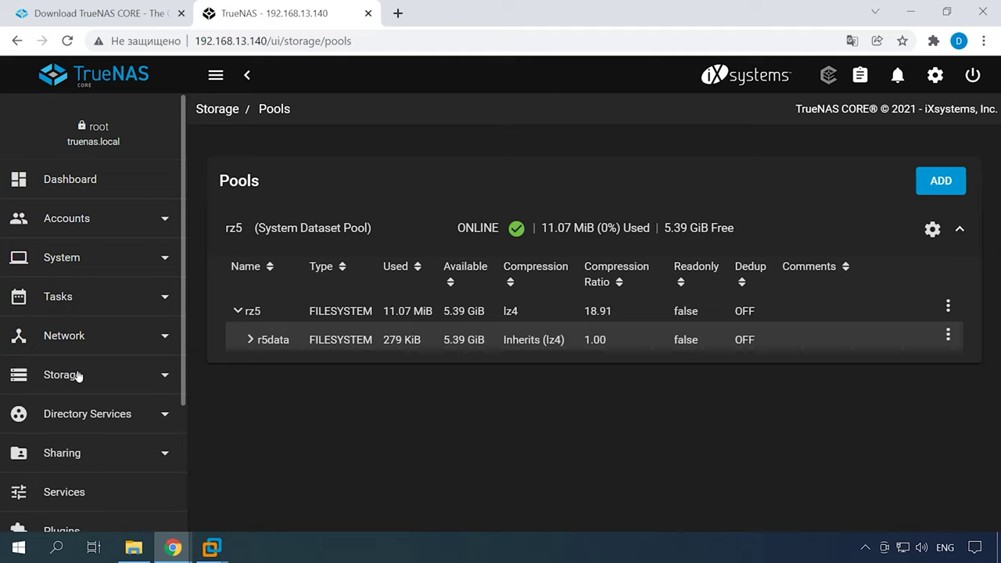
pyautogui.click(69, 454)
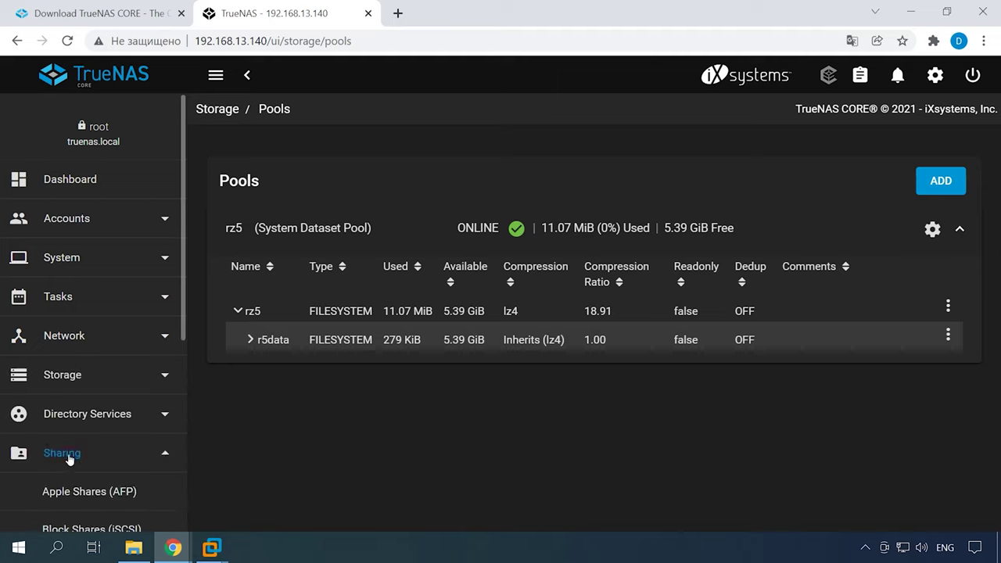
pyautogui.scroll(-3, 69, 458)
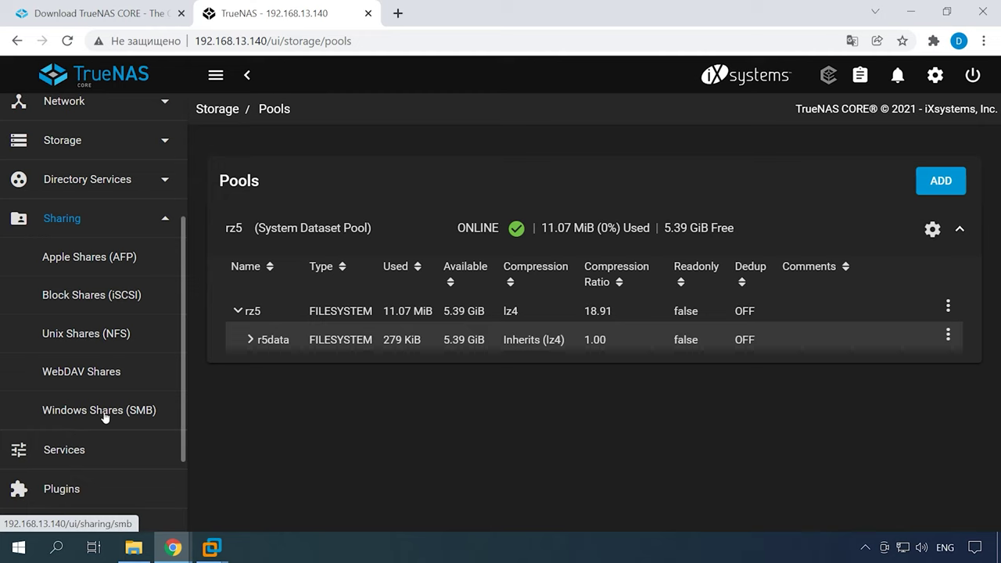
pyautogui.click(108, 412)
pyautogui.scroll(-3, 108, 414)
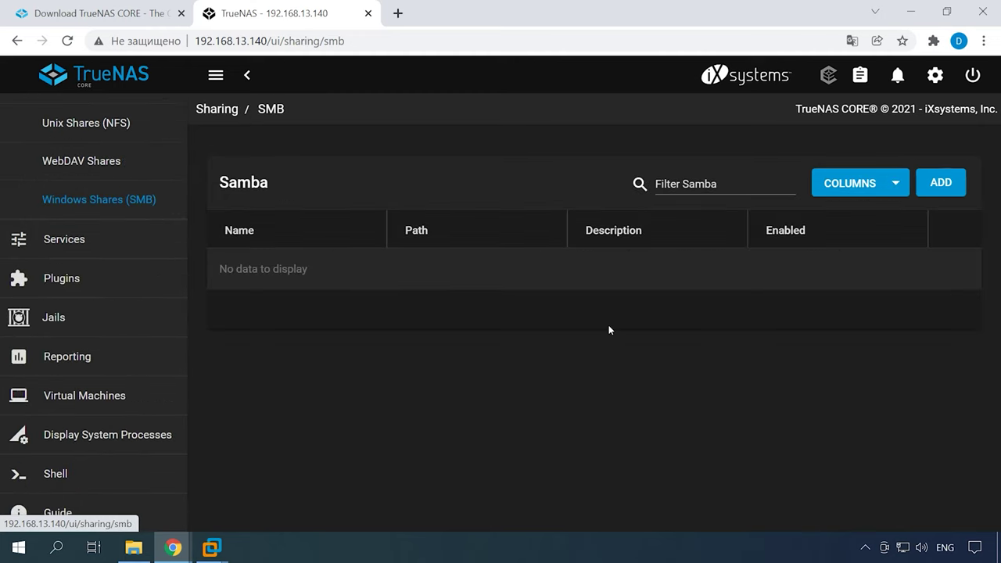
pyautogui.click(953, 182)
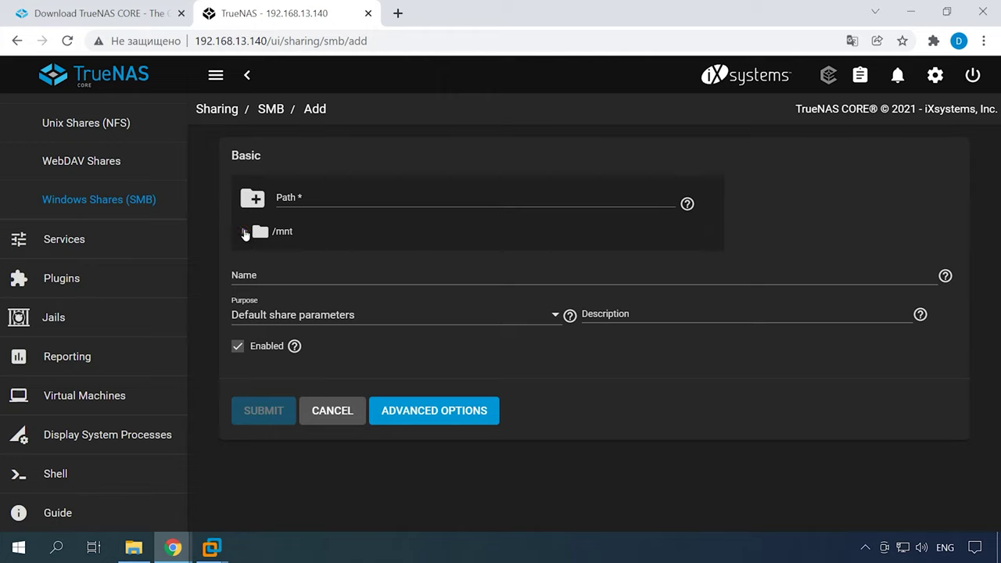
pyautogui.click(244, 231)
pyautogui.click(260, 256)
pyautogui.click(274, 279)
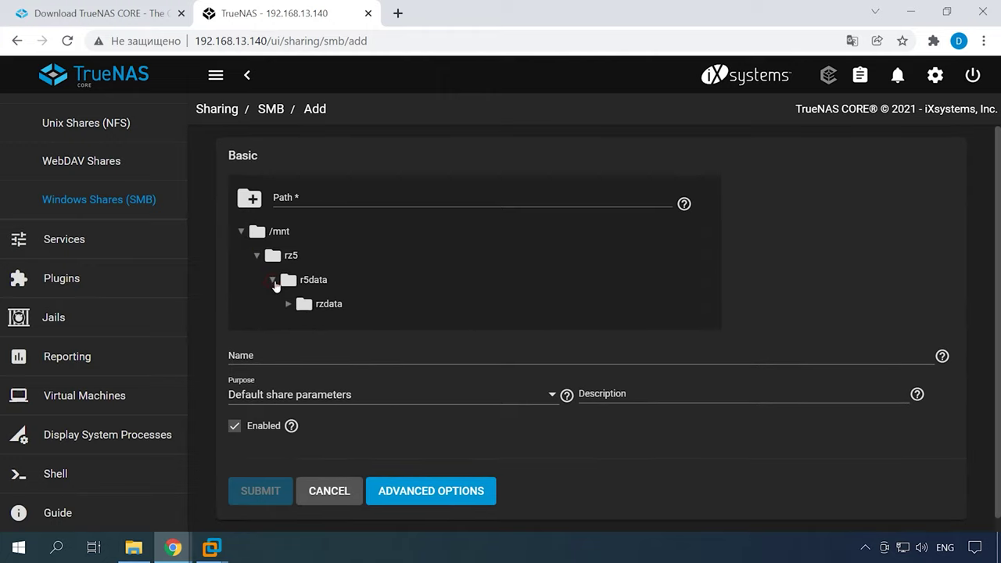
pyautogui.click(336, 310)
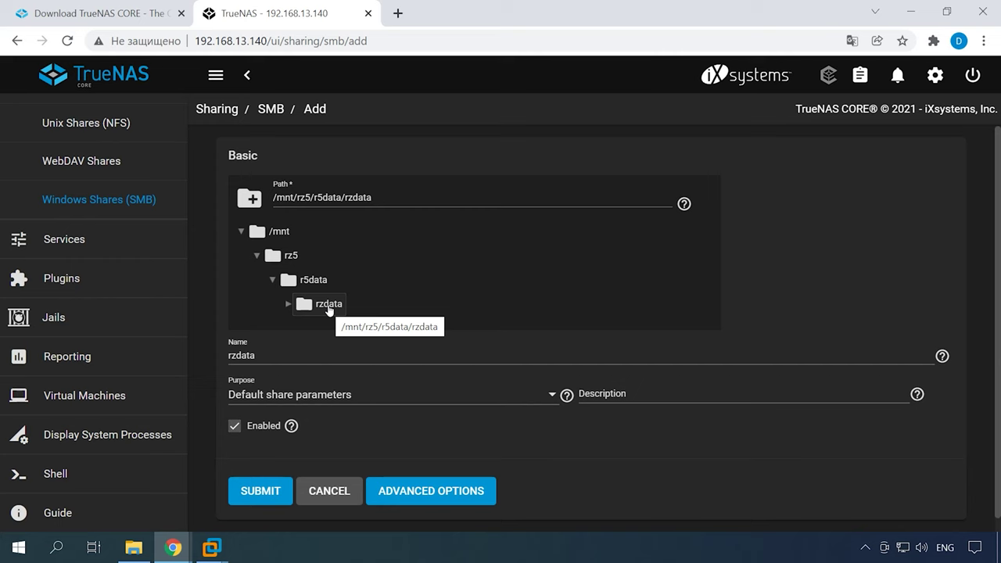
pyautogui.click(264, 498)
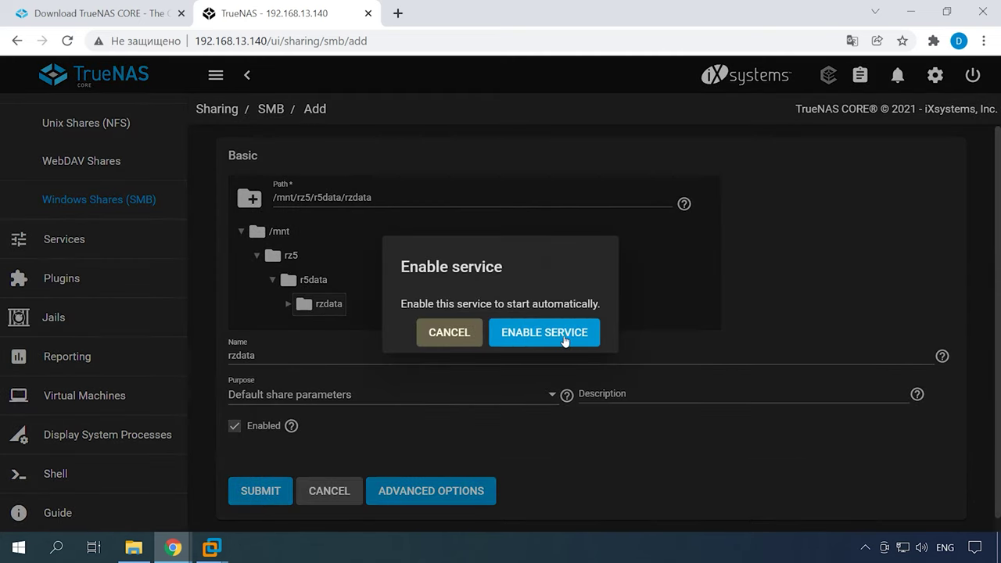
# - Enable the SMB service, dismiss the notice, and proceed to rzdata's ACL settings
pyautogui.click(559, 338)
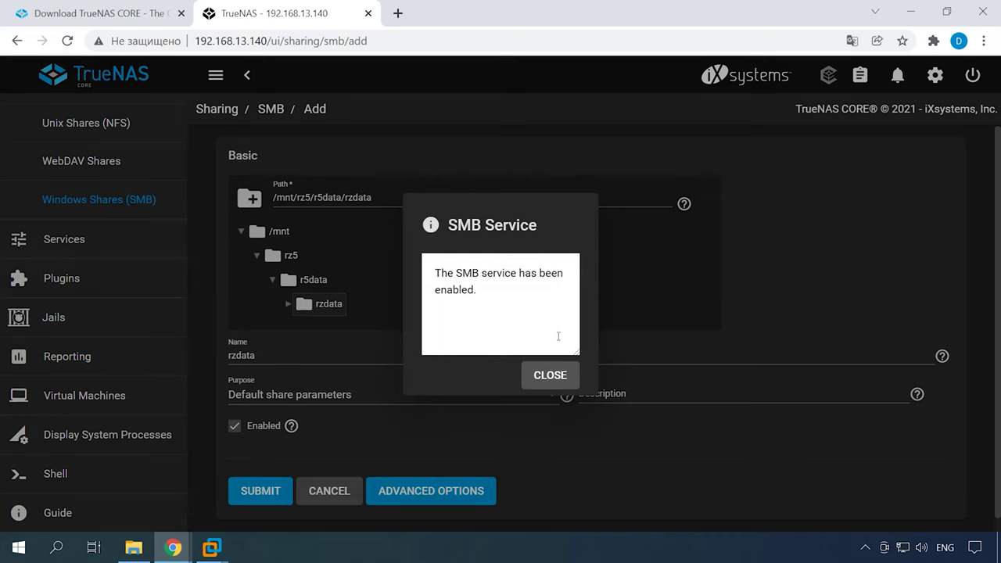
pyautogui.click(539, 383)
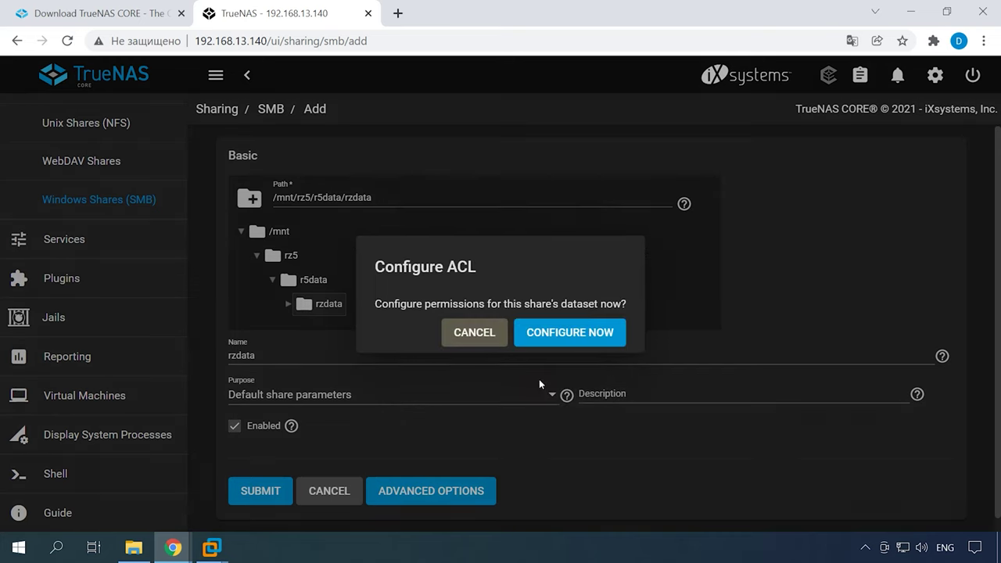
pyautogui.click(572, 336)
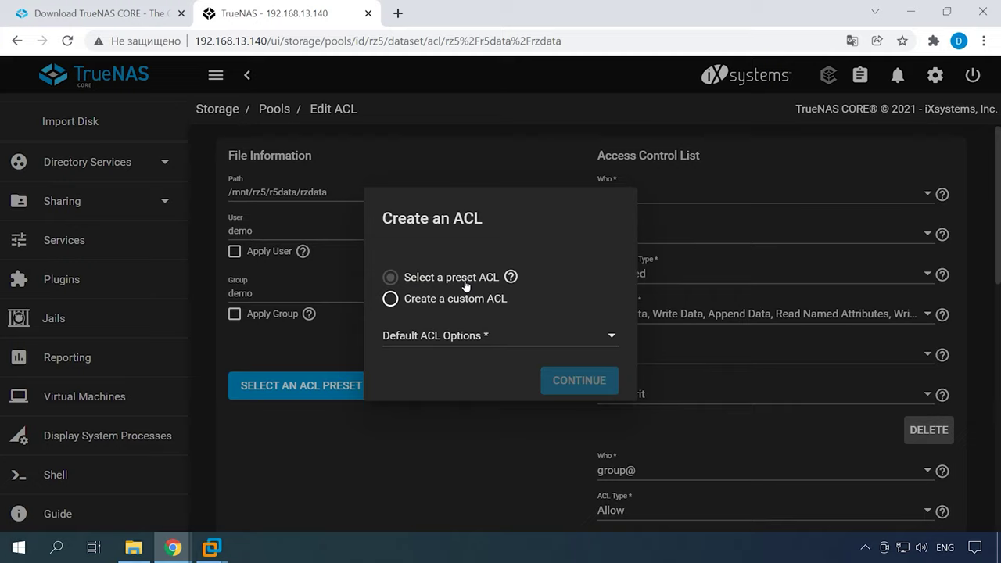
# - Apply the RESTRICTED preset ACL to rzdata (owner@ Full Control, group@ Modify) and save it
pyautogui.click(610, 336)
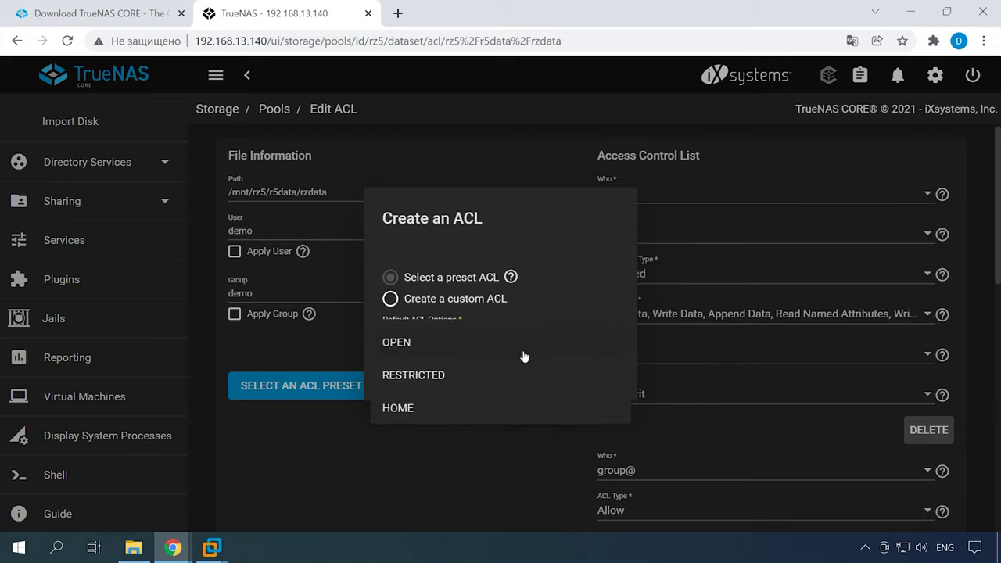
pyautogui.click(417, 381)
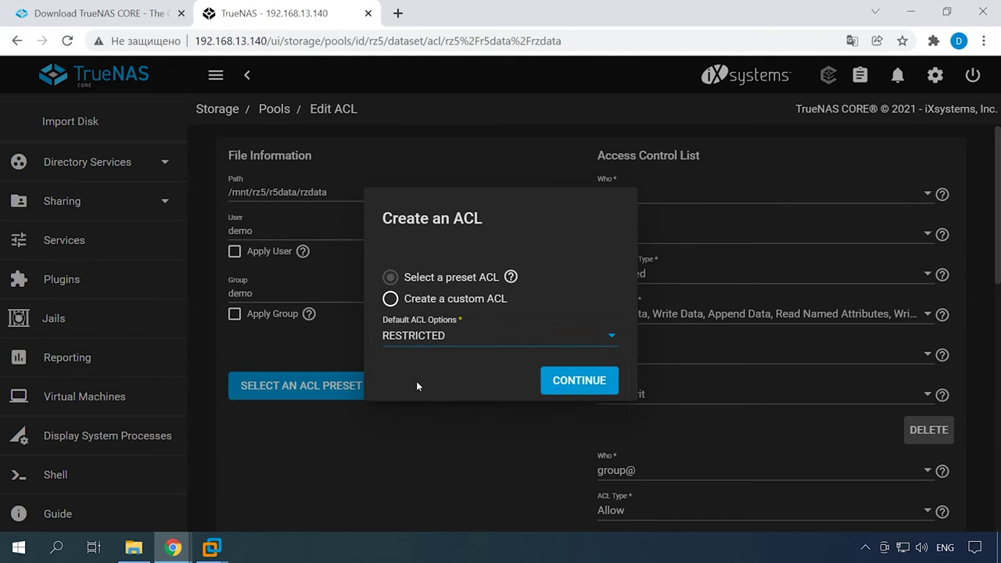
pyautogui.click(582, 382)
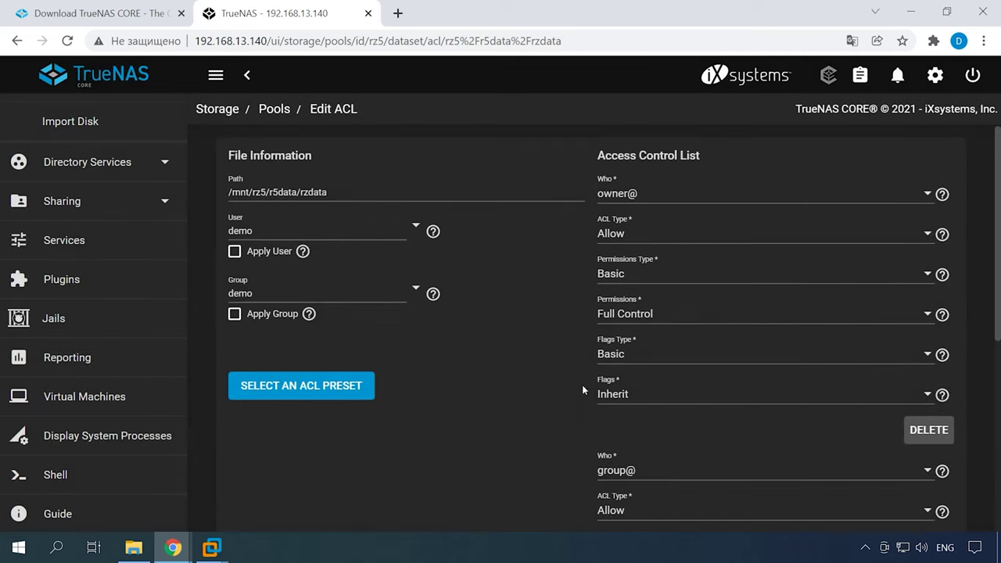
pyautogui.scroll(-5, 824, 469)
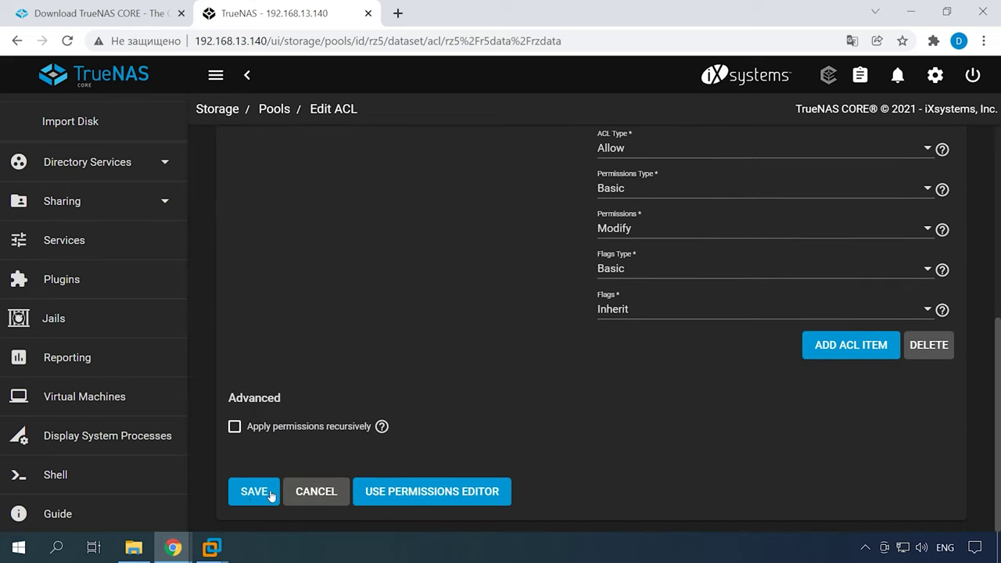
pyautogui.click(263, 496)
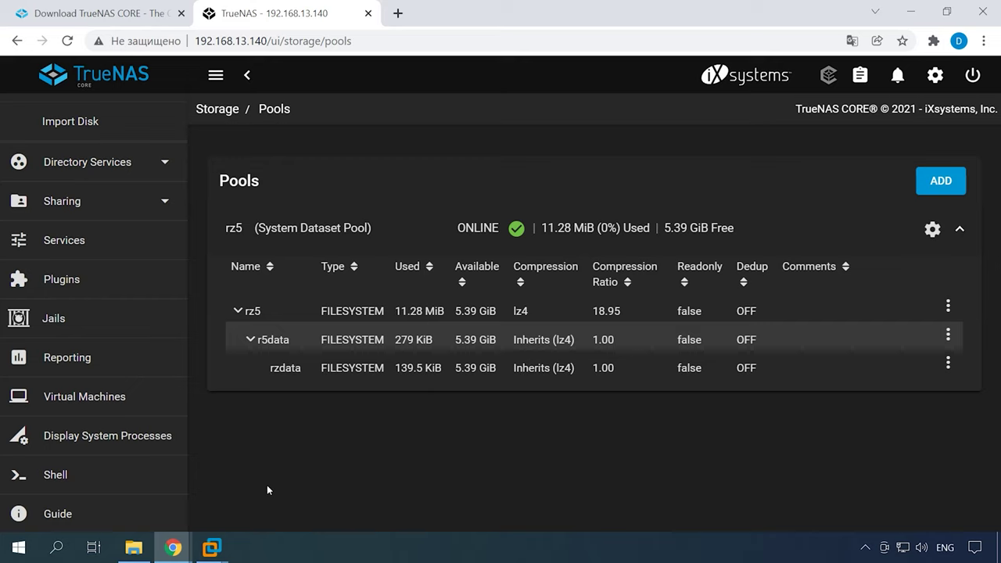
pyautogui.click(475, 367)
# - In File Explorer, map the NAS share at 192.168.13.140 as drive Y: using different credentials
pyautogui.click(125, 553)
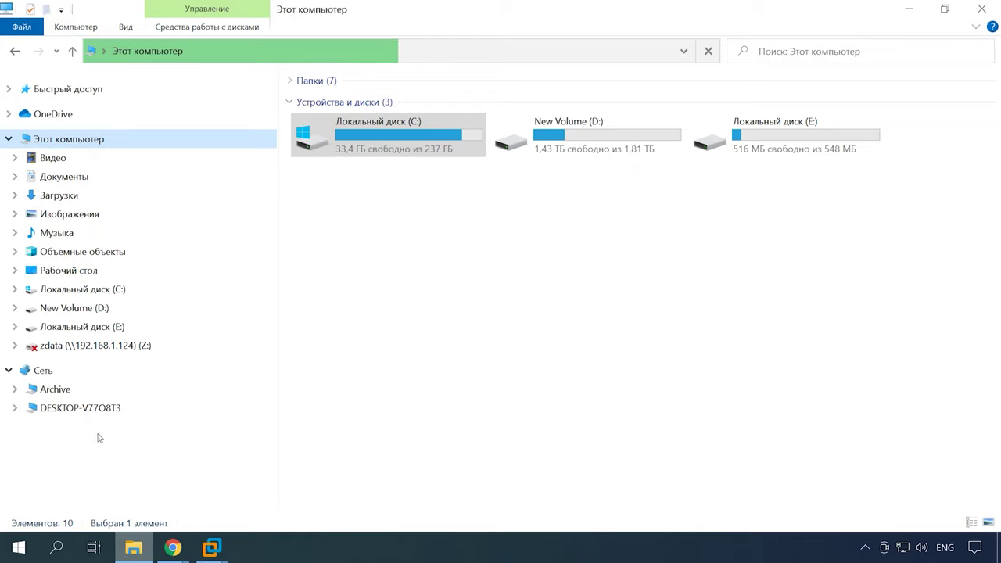
pyautogui.click(71, 30)
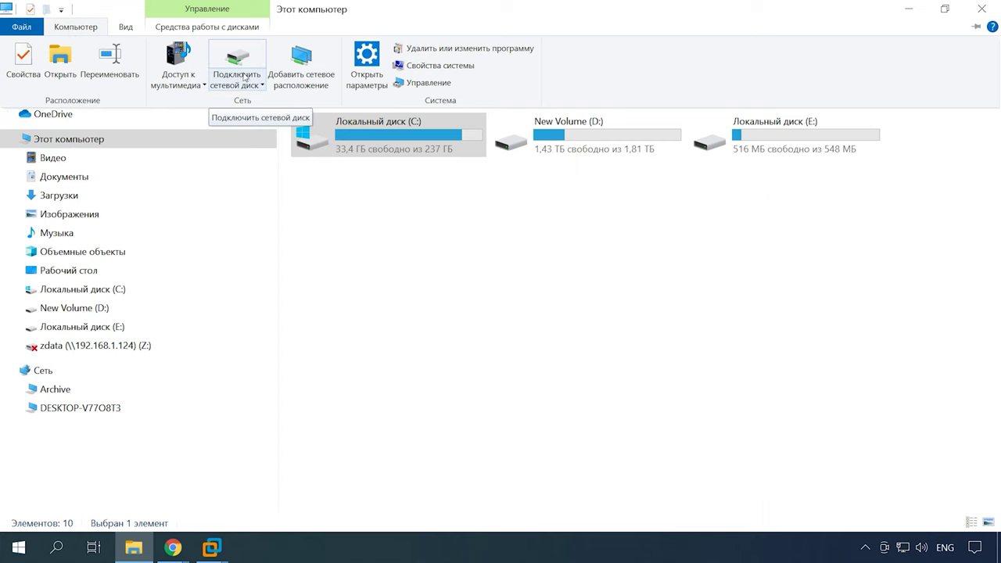
pyautogui.click(235, 61)
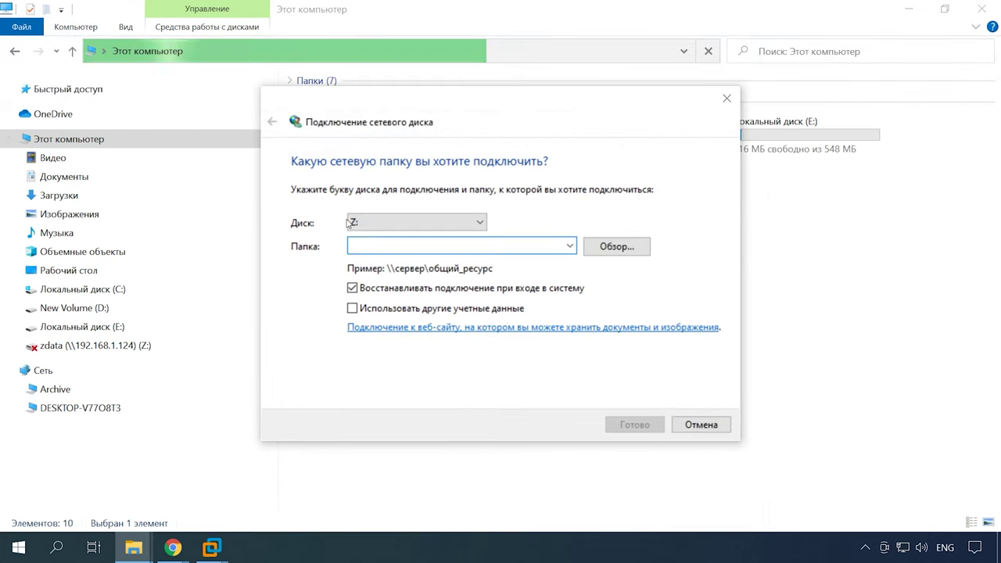
pyautogui.write('192.168.13.140')
pyautogui.click(353, 308)
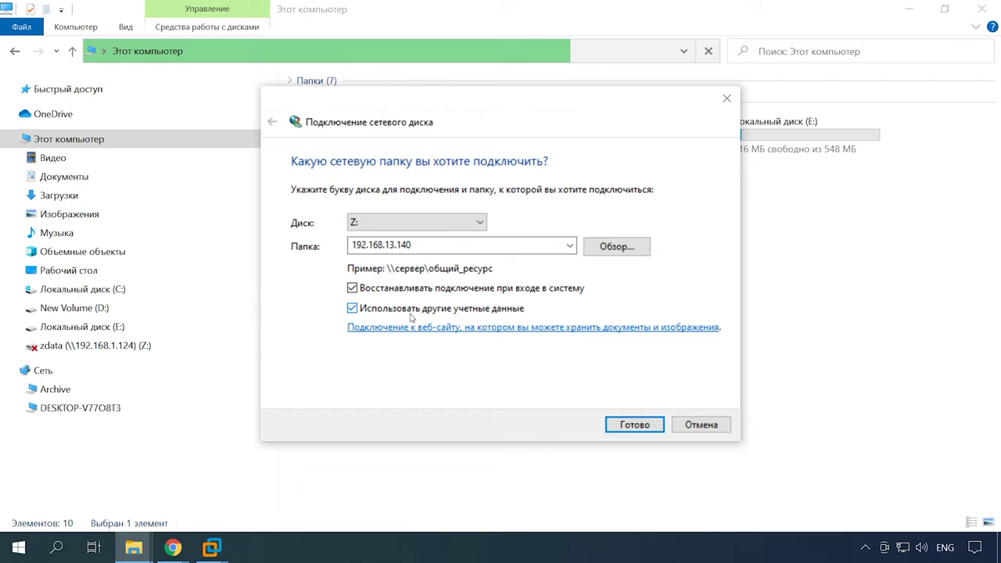
pyautogui.click(618, 426)
# - Enter the NAS user's username and password to connect drive Y:
pyautogui.write('demo')
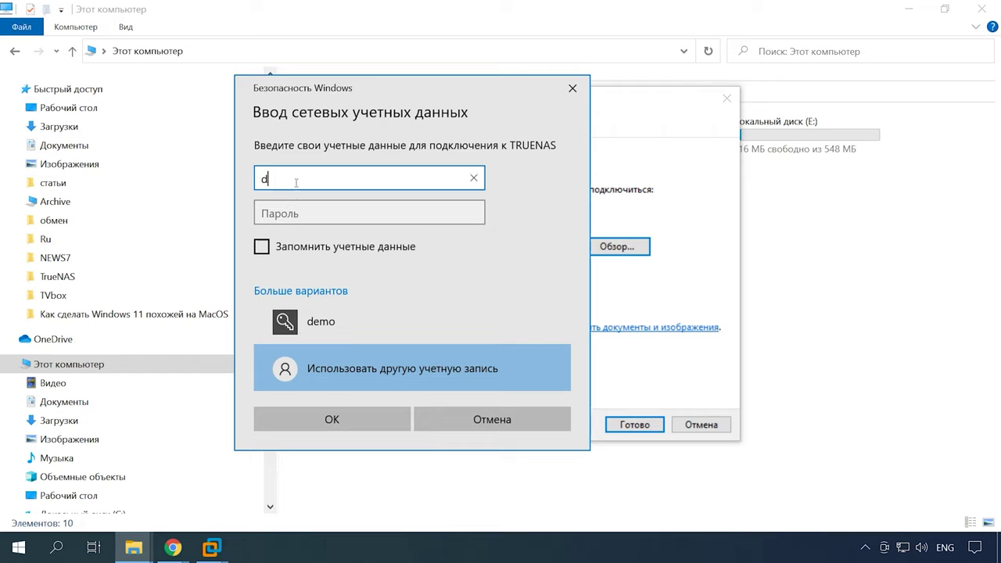
pyautogui.click(305, 212)
pyautogui.write('demo')
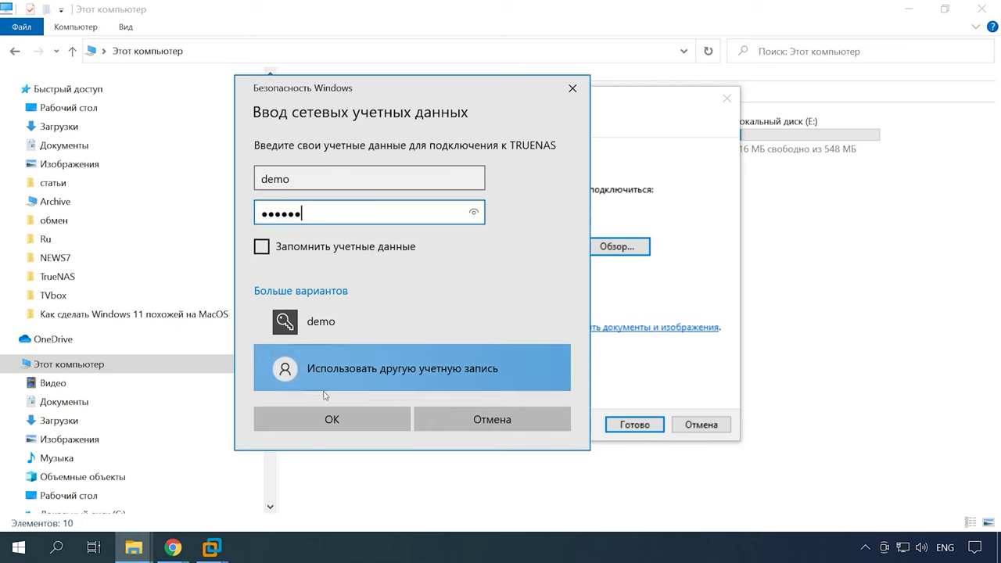
pyautogui.click(337, 420)
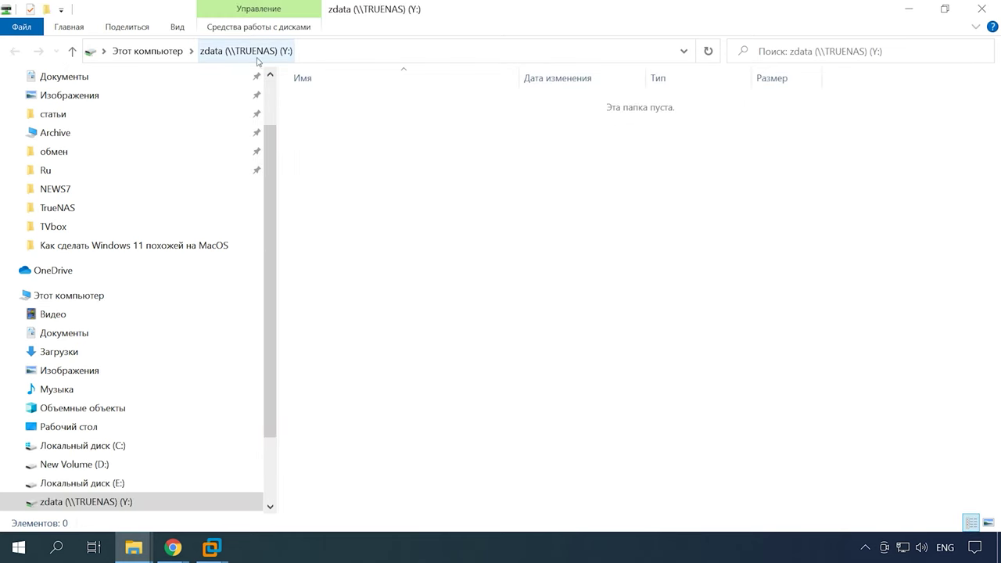
# - Create a folder named data on drive Y:, then return to This PC and select the zdata drive
pyautogui.rightClick(364, 133)
pyautogui.click(450, 299)
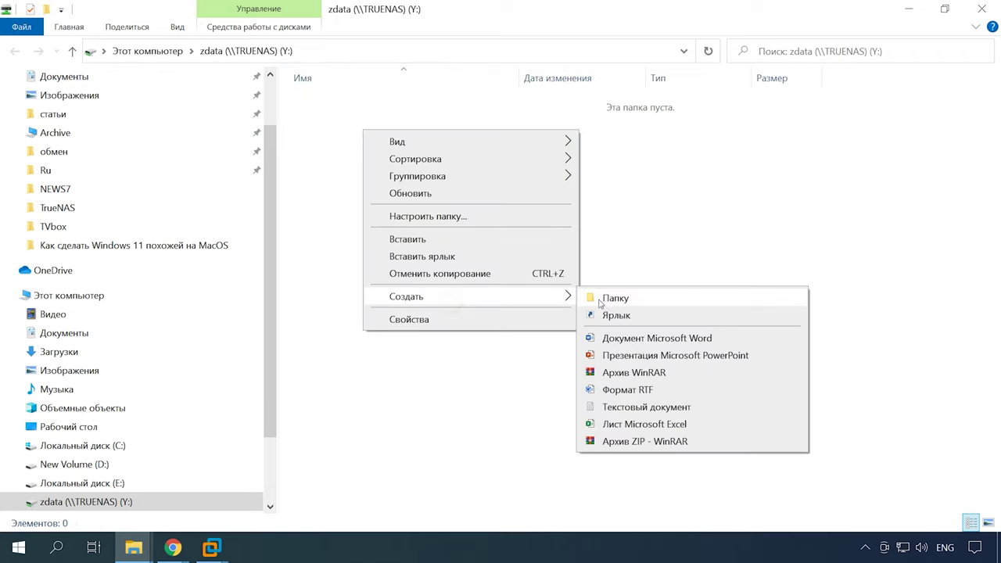
pyautogui.click(616, 298)
pyautogui.write('data')
pyautogui.press('Return')
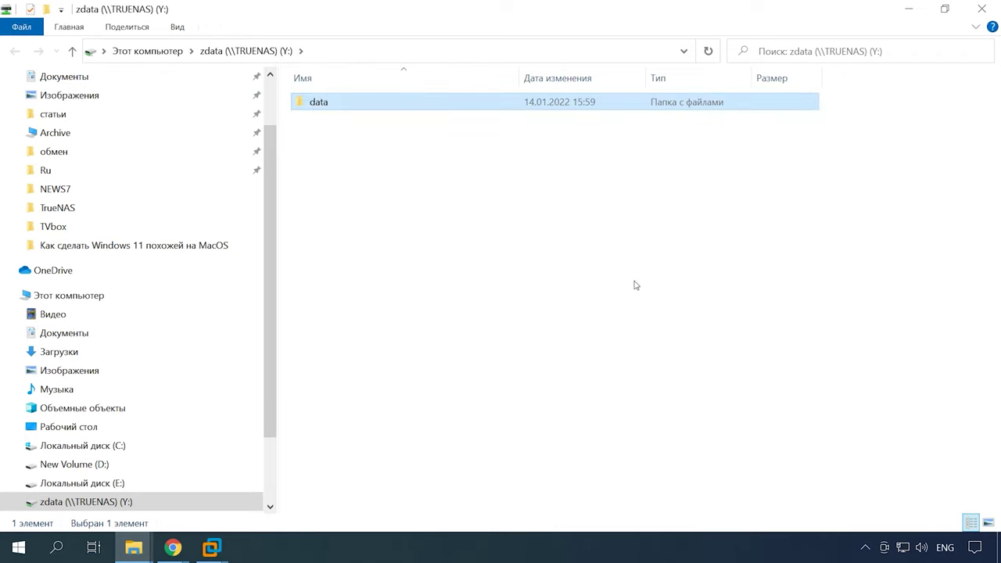
pyautogui.press('BackSpace')
pyautogui.click(395, 205)
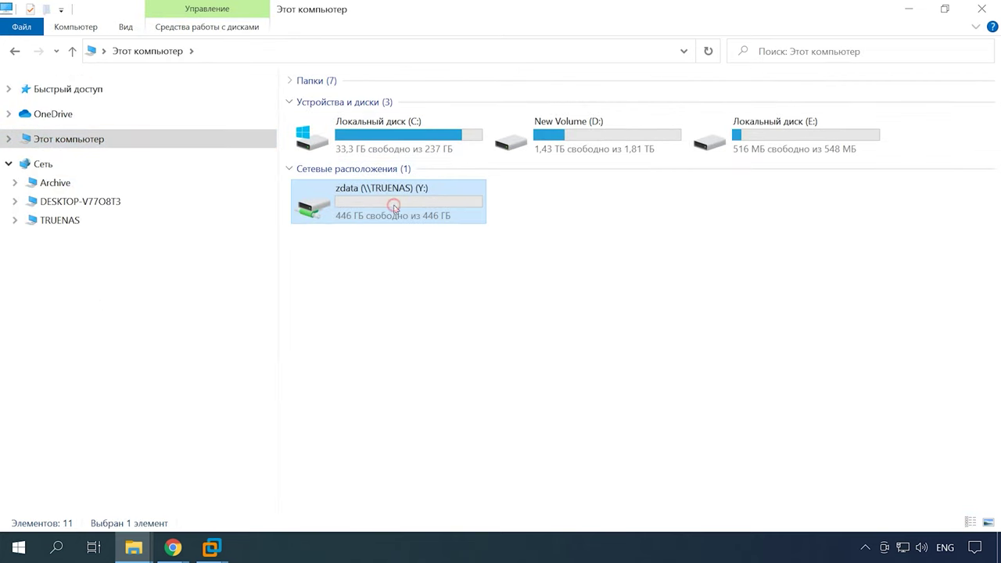